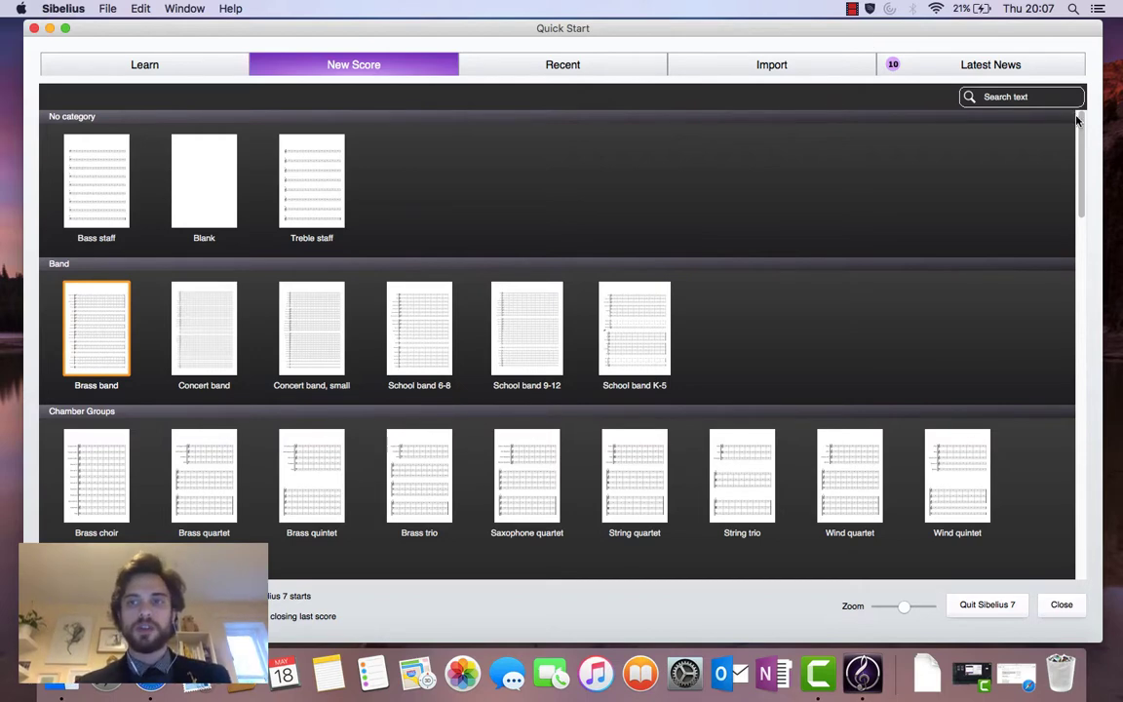
# Start a new score from the Blank template under No category
pyautogui.scroll(-1, 1083, 133)
pyautogui.moveTo(1082, 132)
pyautogui.mouseDown()
pyautogui.moveTo(1073, 349)
pyautogui.moveTo(1078, 136)
pyautogui.mouseUp()
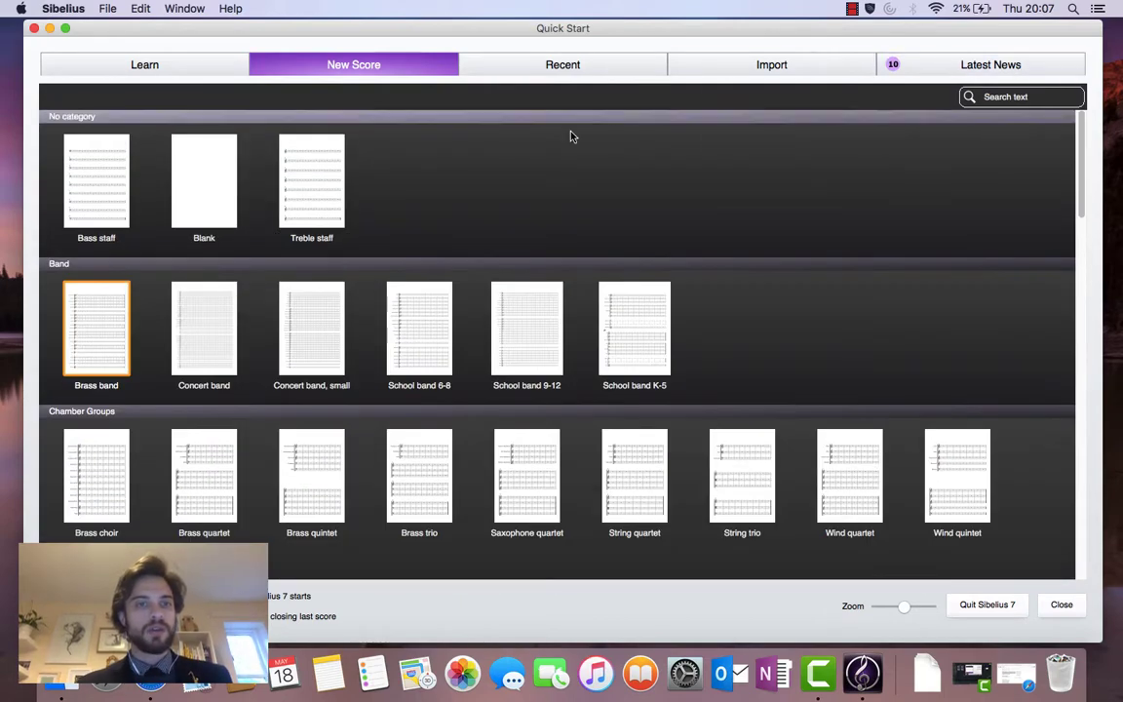
pyautogui.click(219, 179)
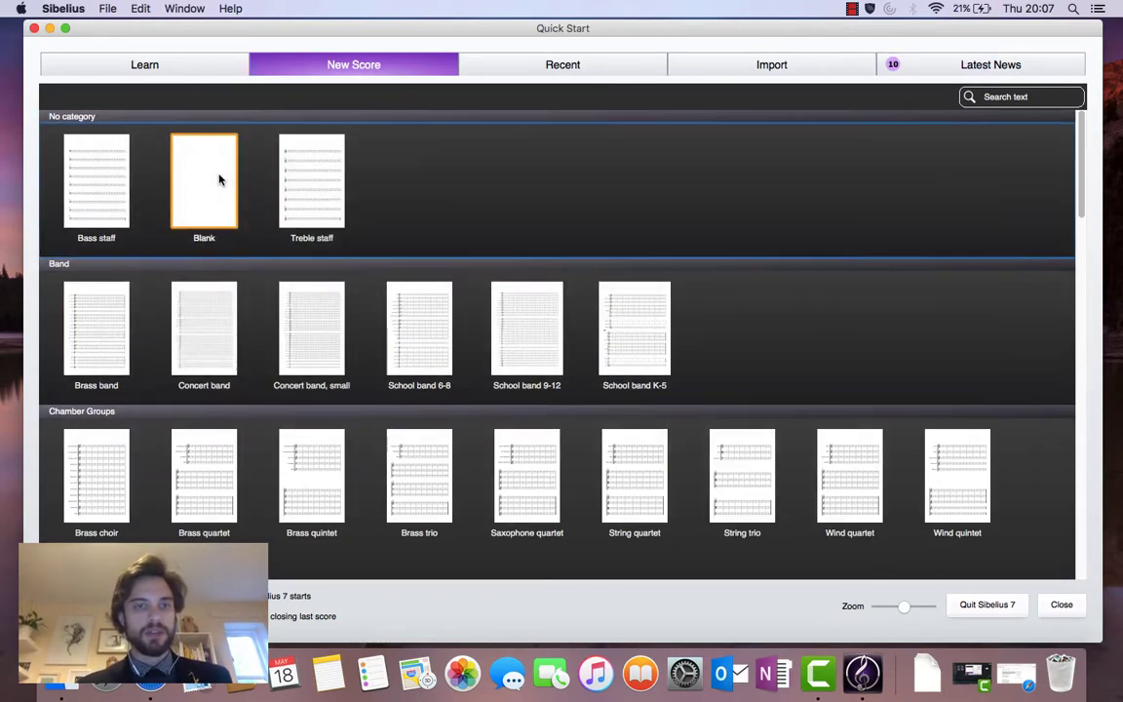
pyautogui.doubleClick(218, 179)
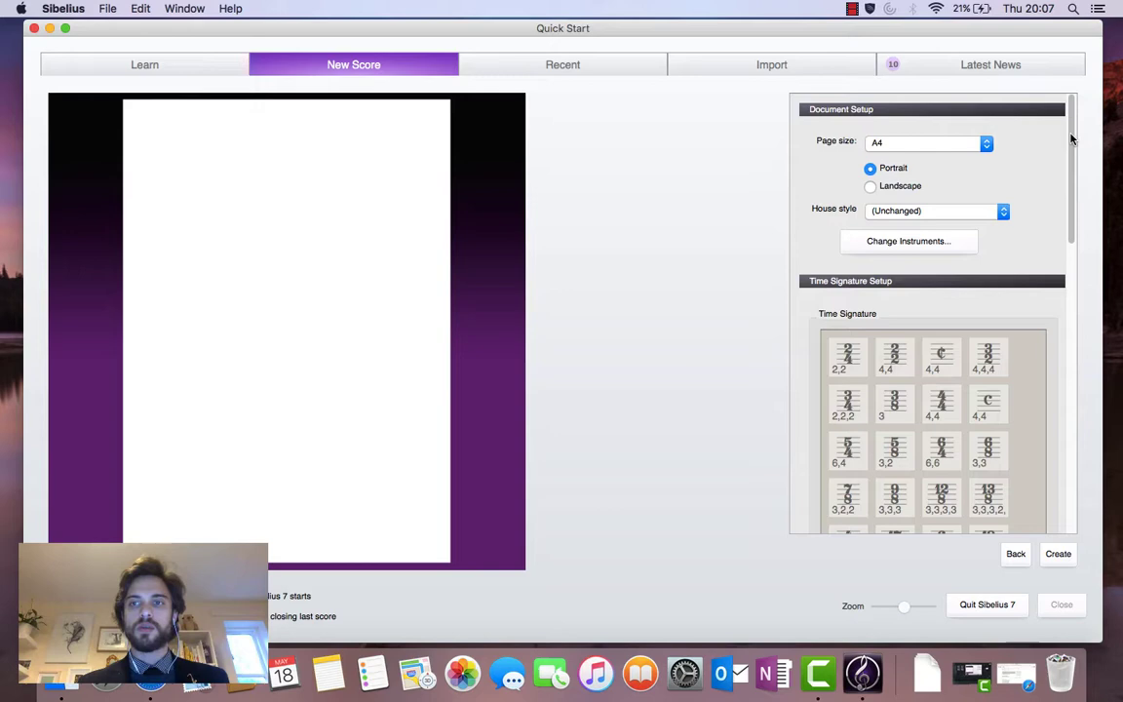
# Keep A4 paper, switch the page to Landscape, and leave house style (Unchanged)
pyautogui.scroll(-2, 1073, 147)
pyautogui.moveTo(1075, 152)
pyautogui.mouseDown()
pyautogui.moveTo(1066, 428)
pyautogui.moveTo(1070, 98)
pyautogui.mouseUp()
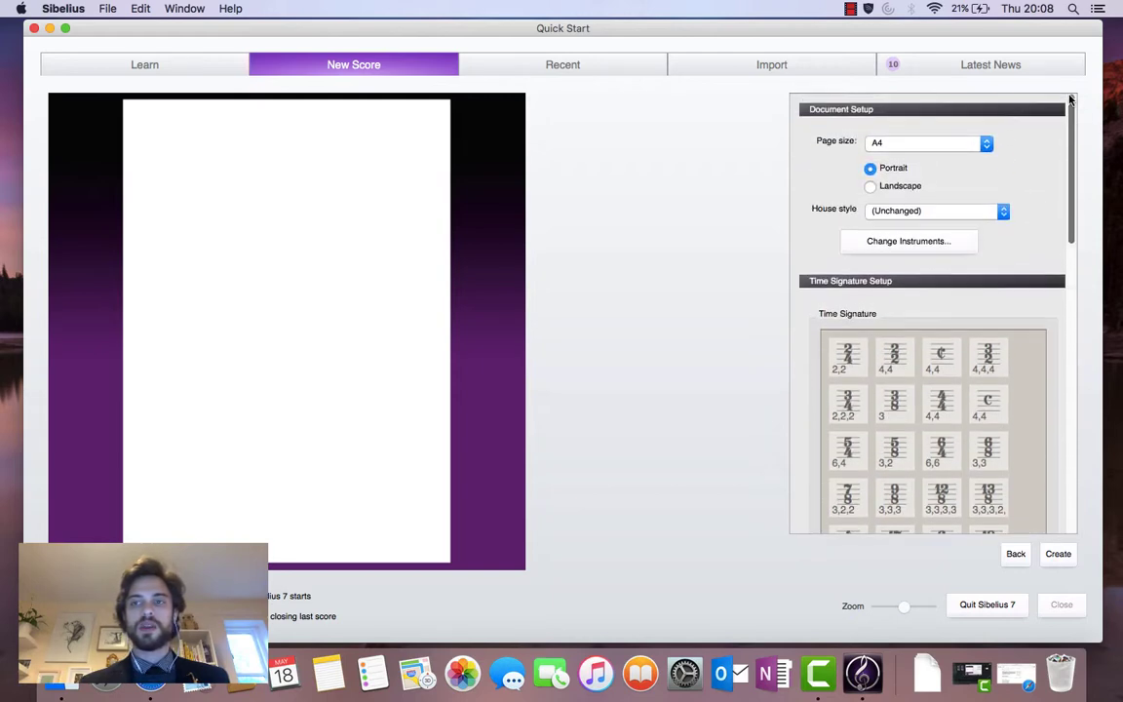
pyautogui.click(987, 143)
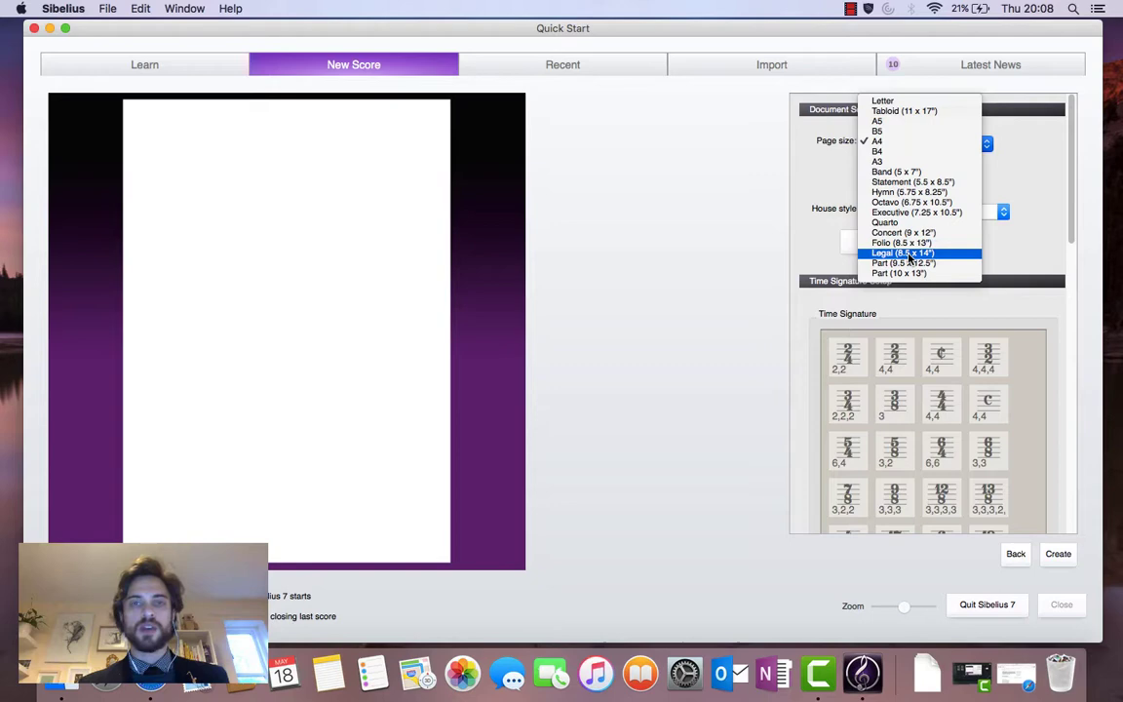
pyautogui.click(888, 145)
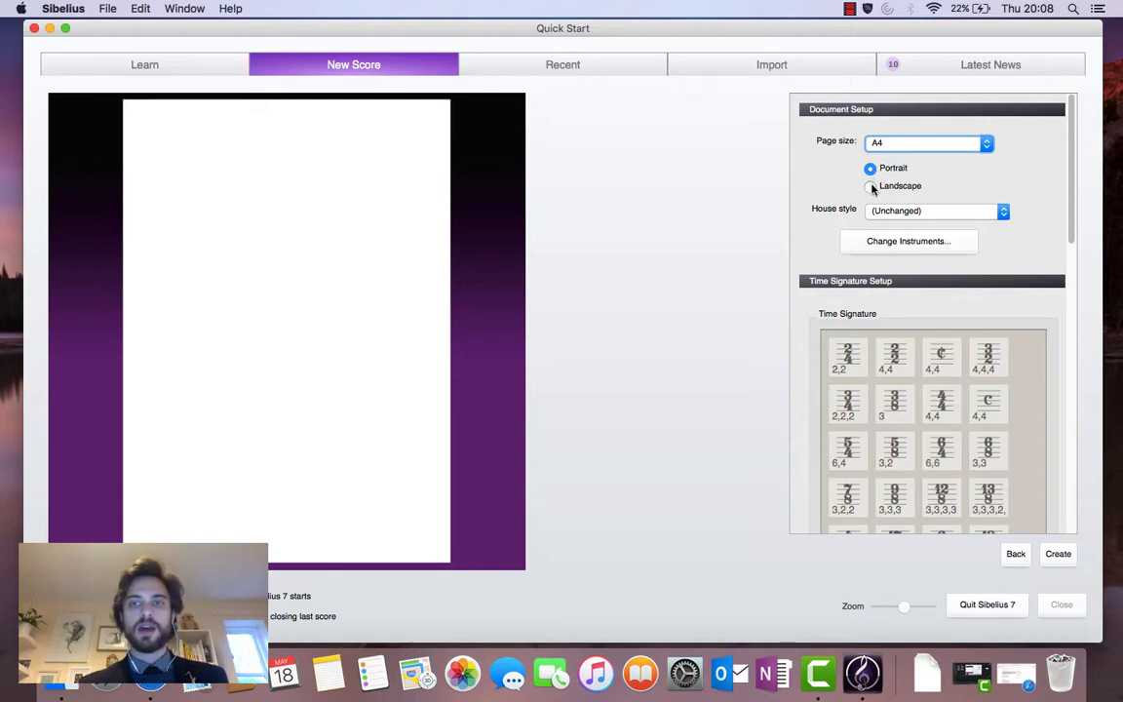
pyautogui.click(871, 186)
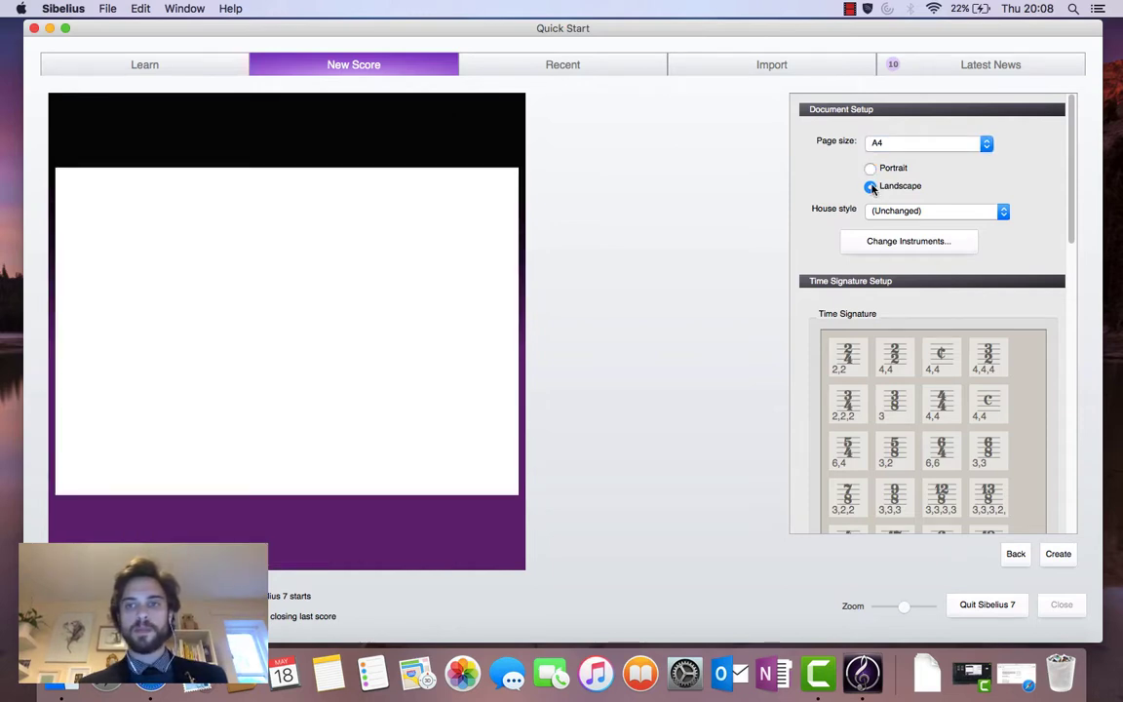
pyautogui.click(1004, 212)
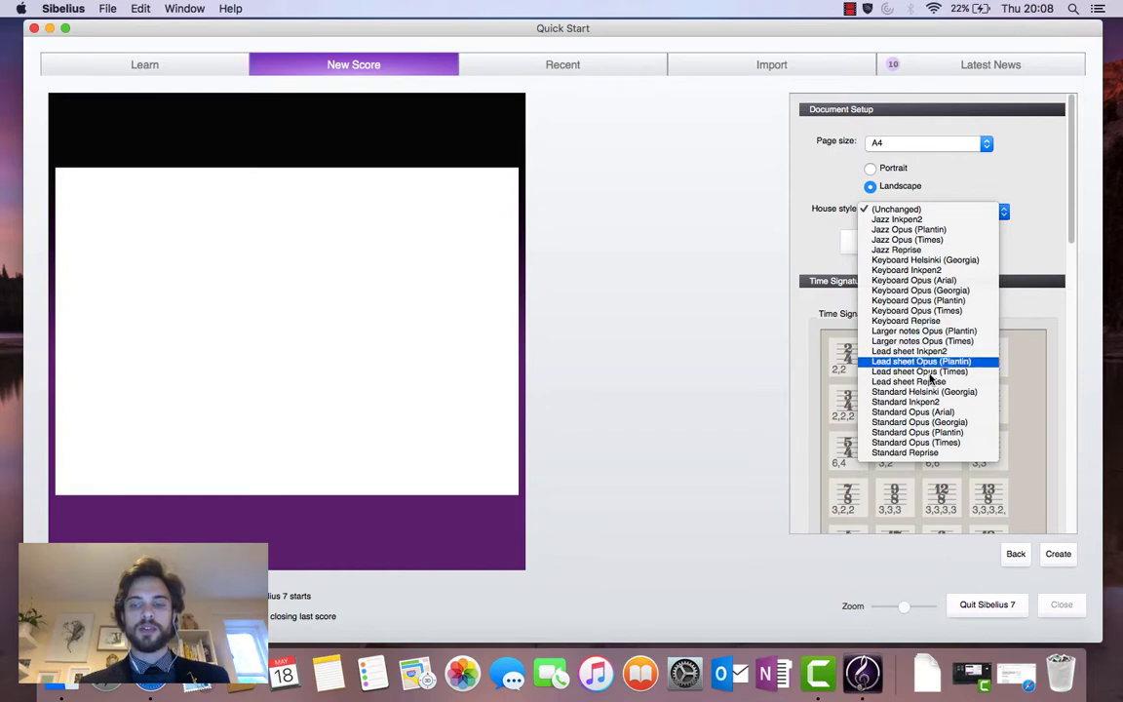
pyautogui.click(915, 210)
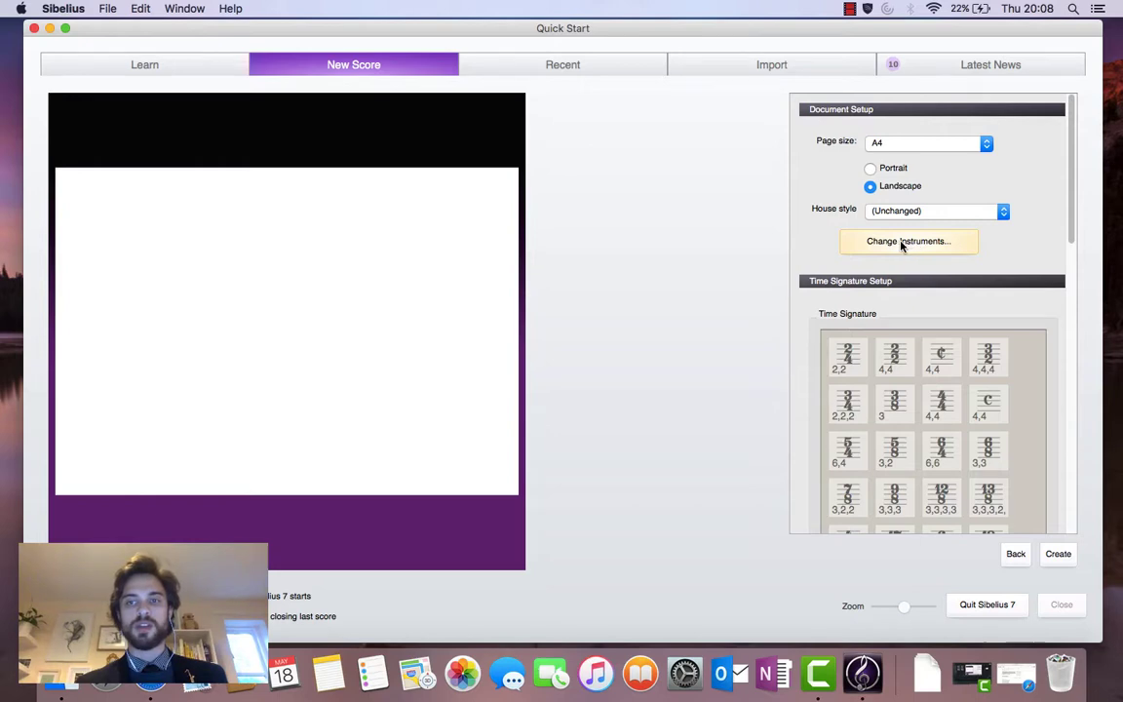
# Add Tenor Saxophone from the Woodwind instruments to the score
pyautogui.click(902, 247)
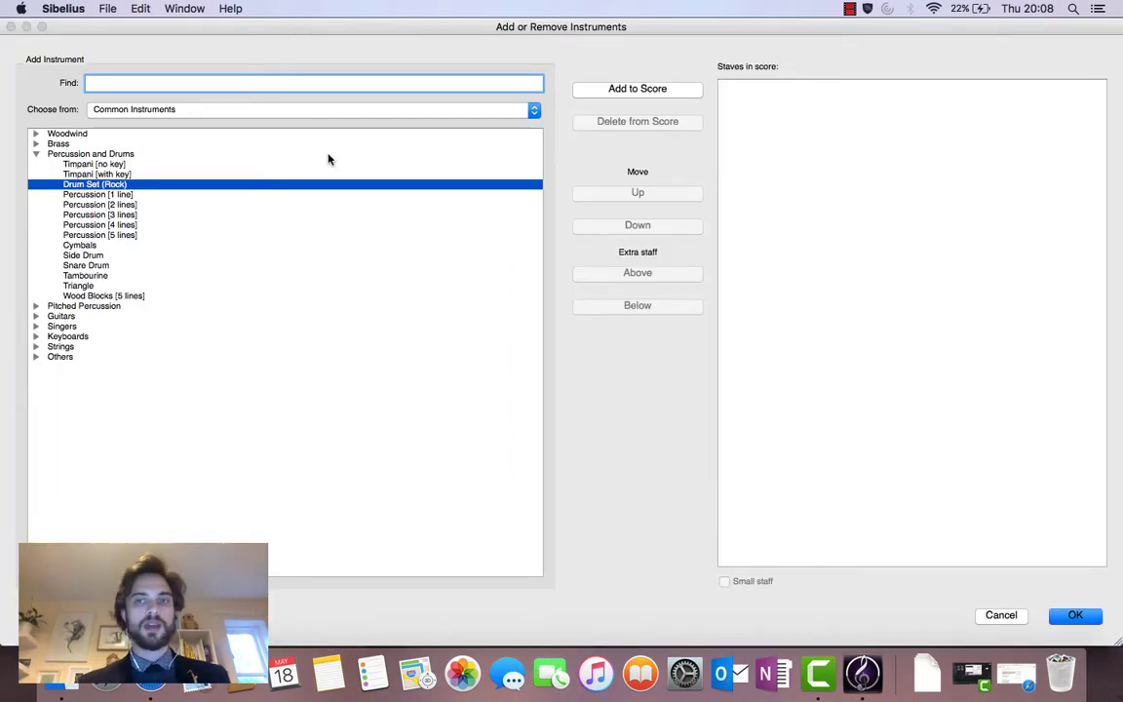
pyautogui.click(36, 155)
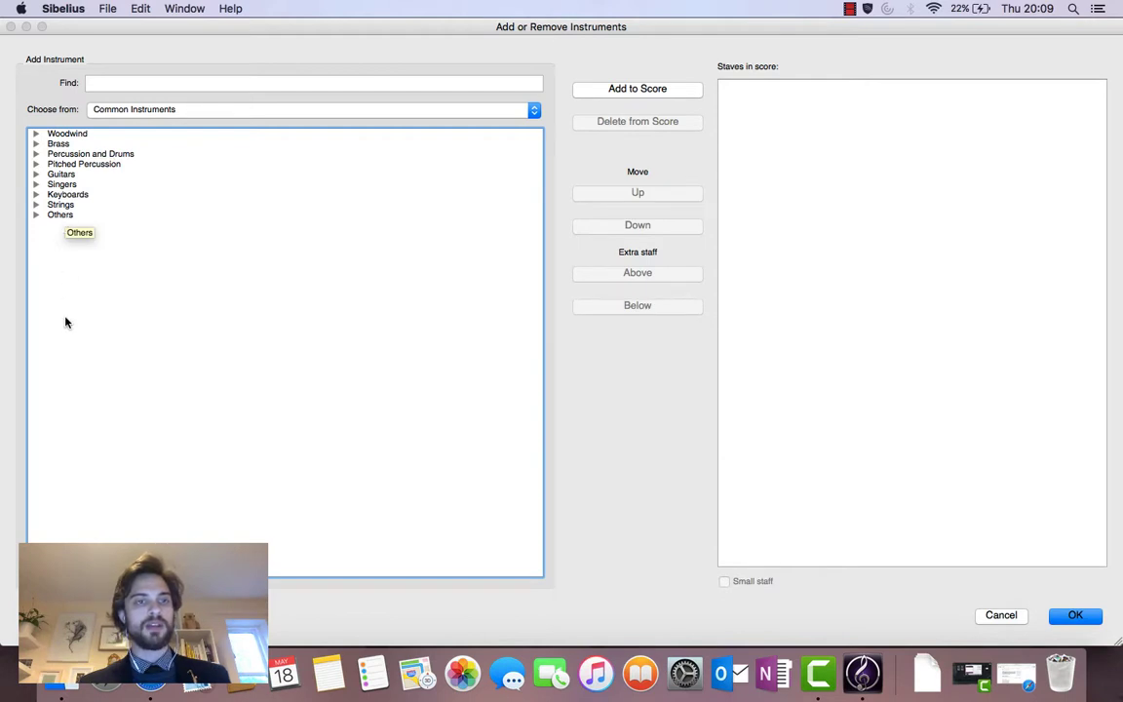
pyautogui.click(36, 134)
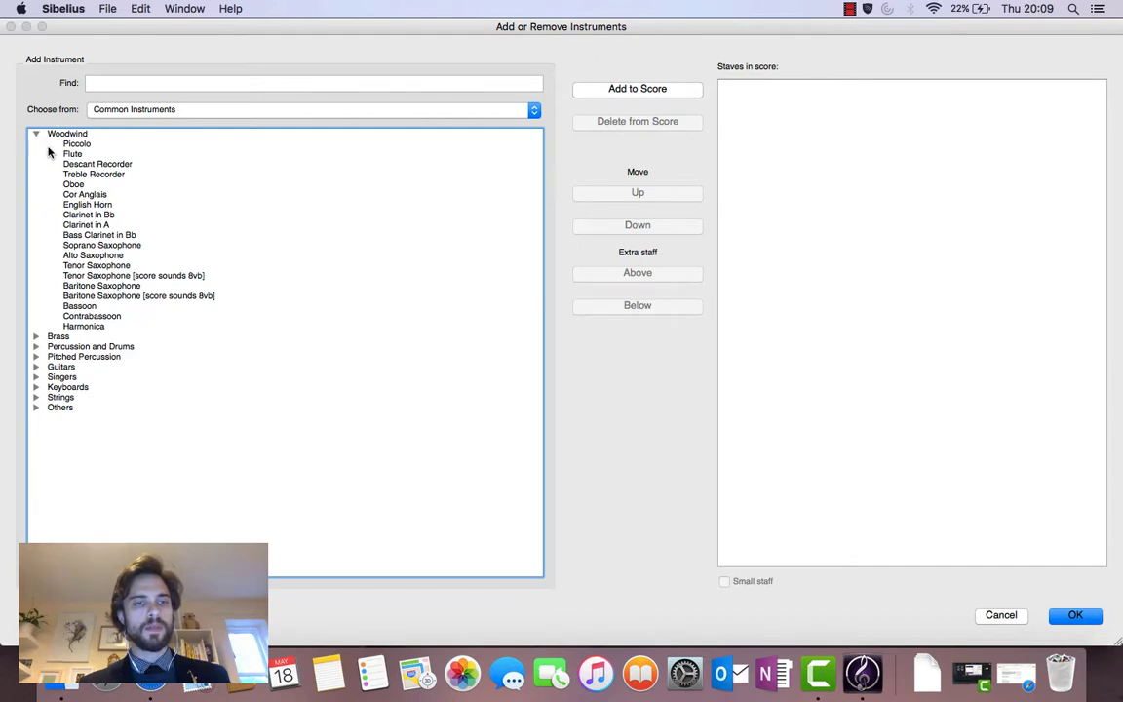
pyautogui.click(86, 266)
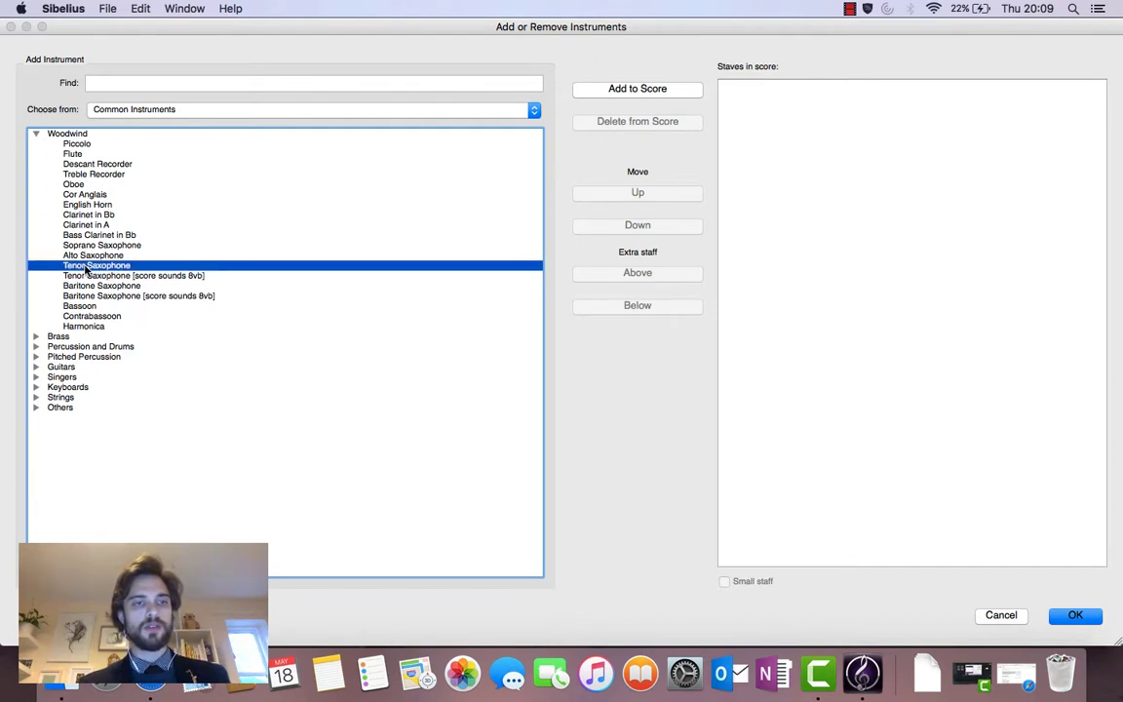
pyautogui.click(638, 90)
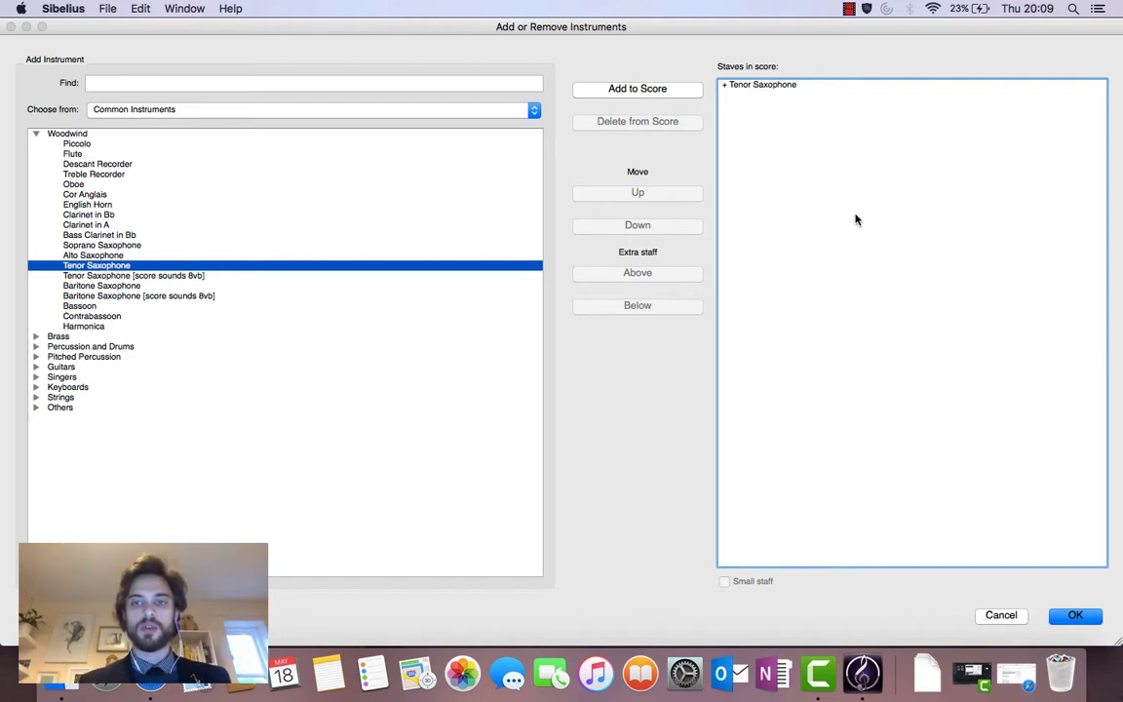
# Add Piano, Bass Guitar [notation] and Drum Set (Rock) to the staves list
pyautogui.click(36, 134)
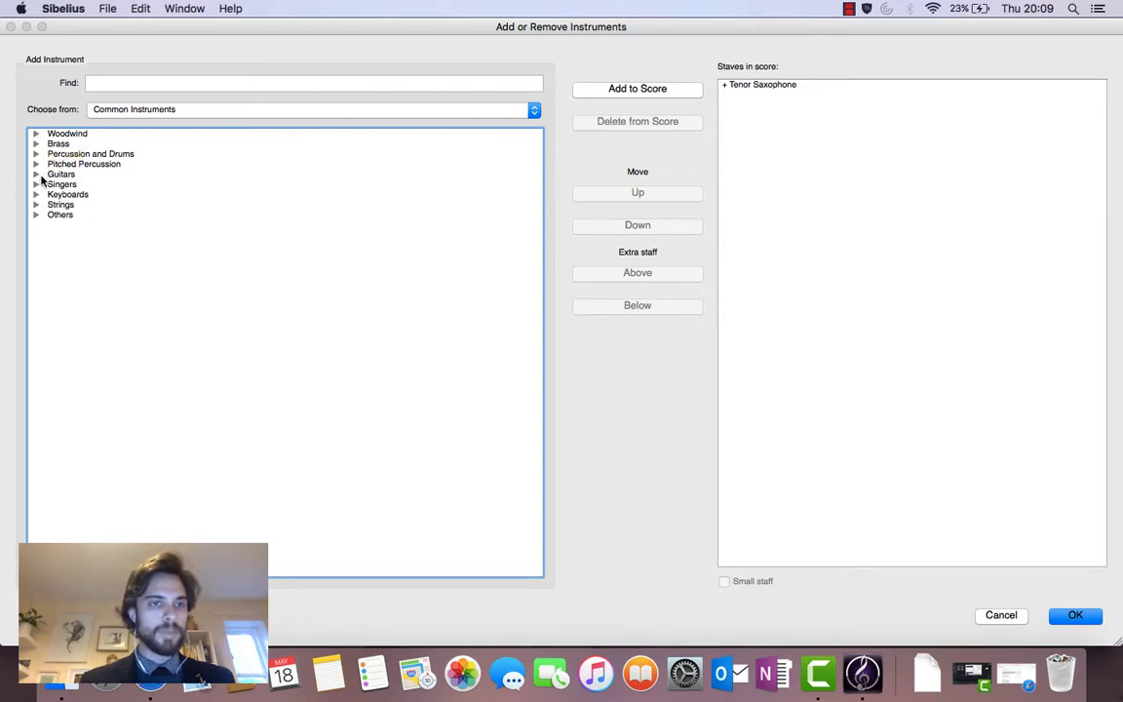
pyautogui.click(36, 195)
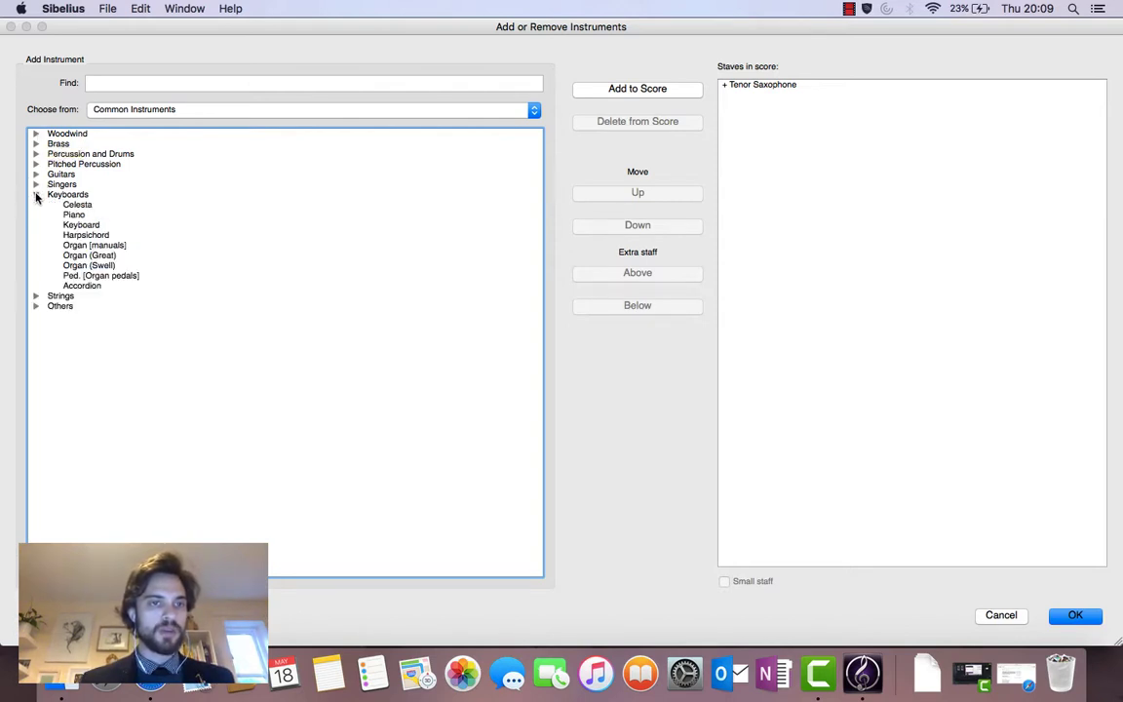
pyautogui.click(112, 213)
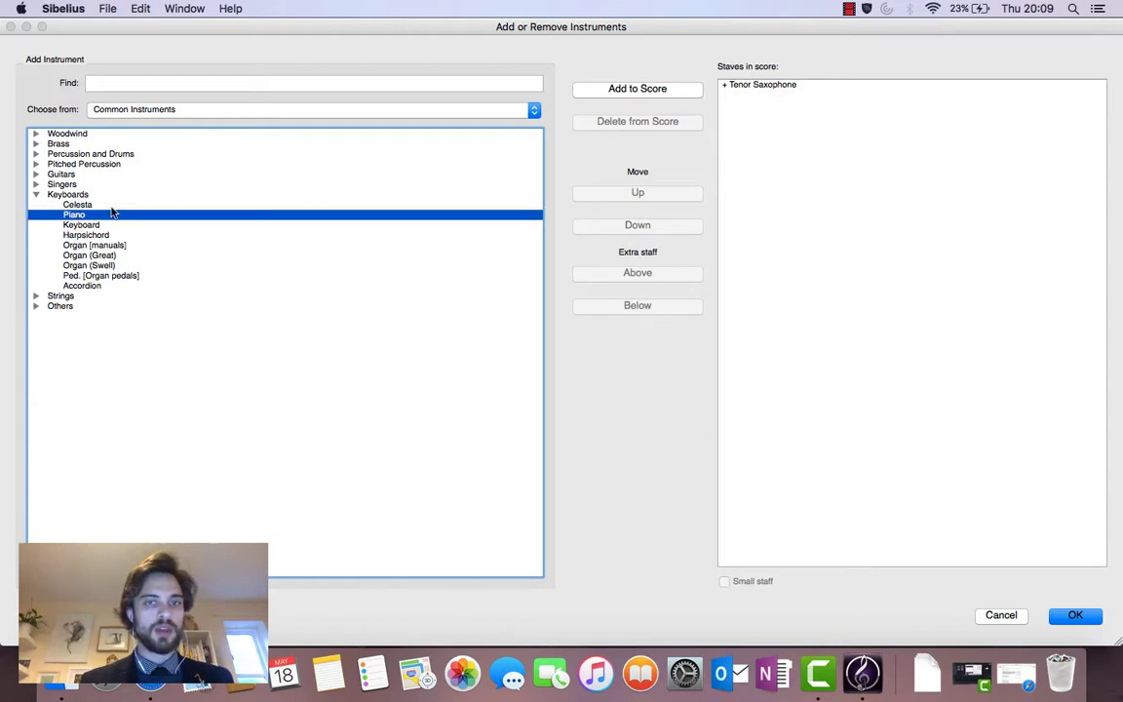
pyautogui.click(646, 90)
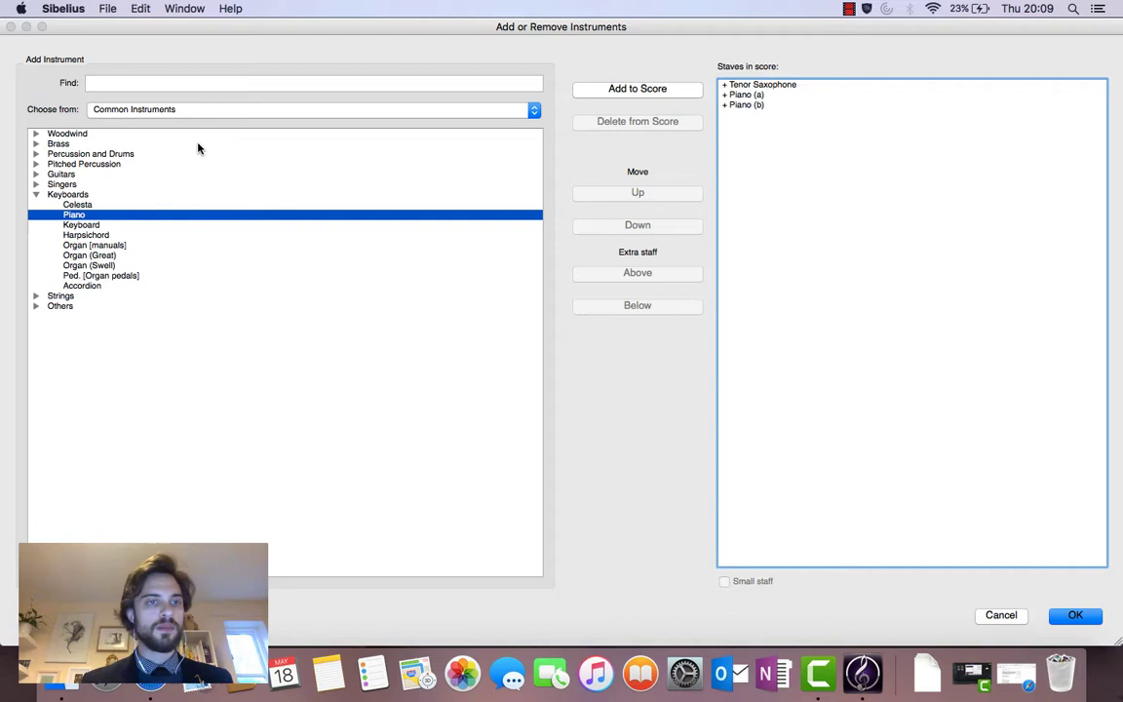
pyautogui.click(36, 195)
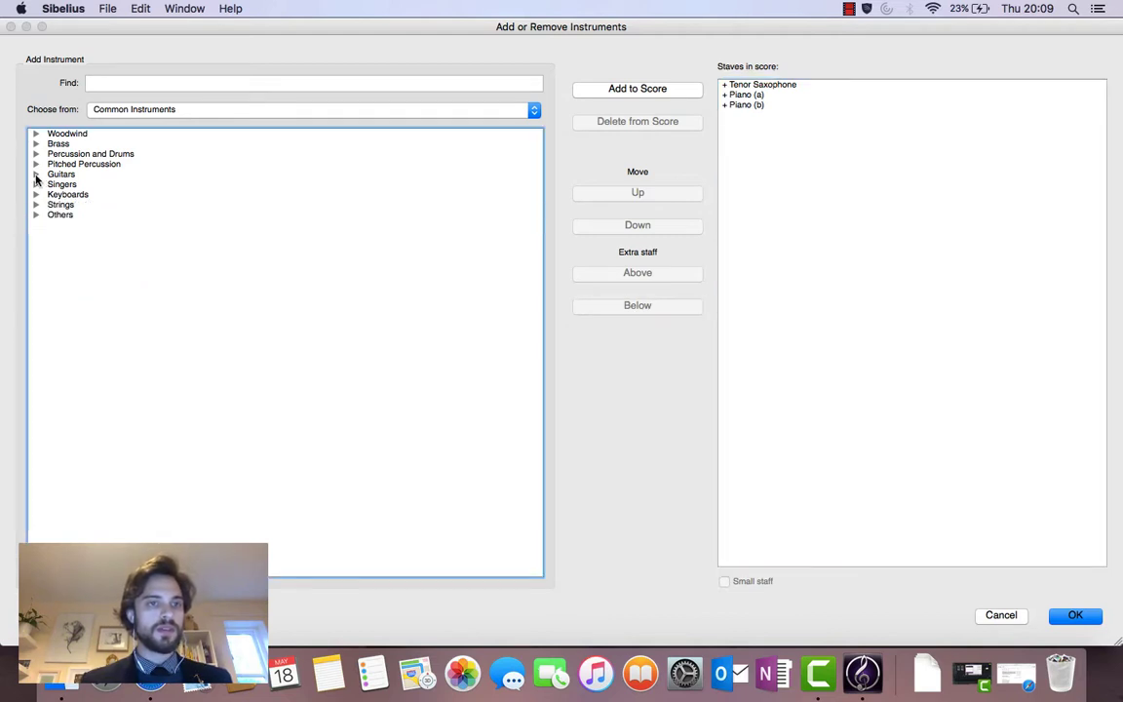
pyautogui.click(36, 174)
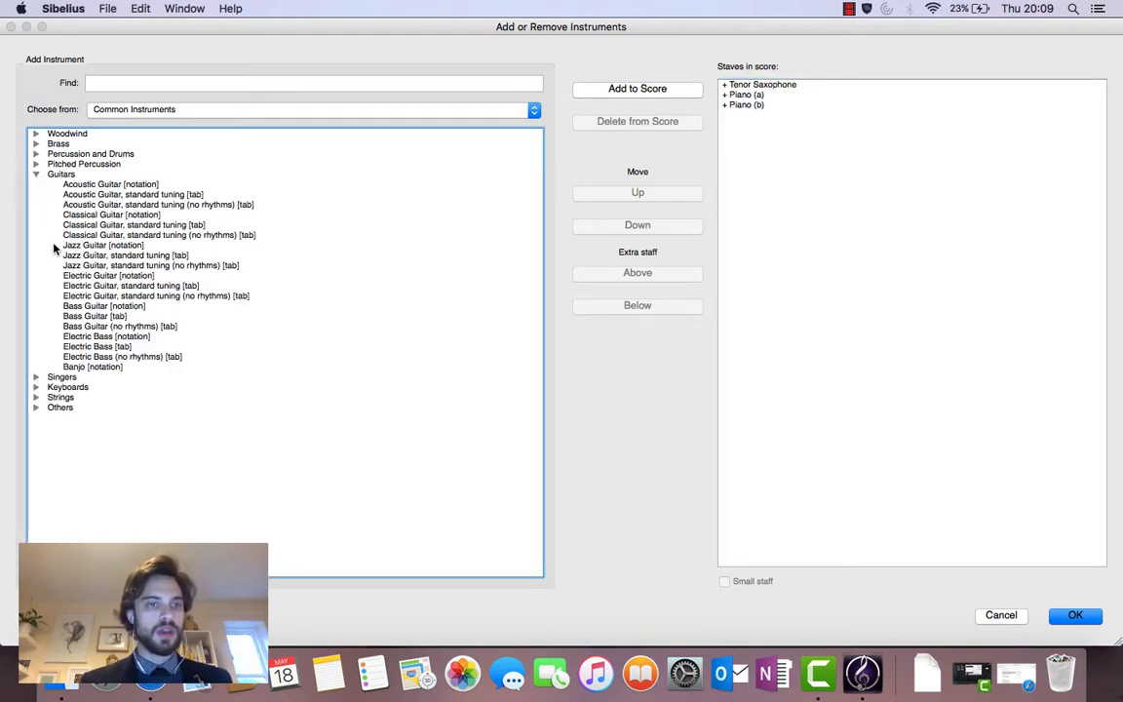
pyautogui.click(103, 306)
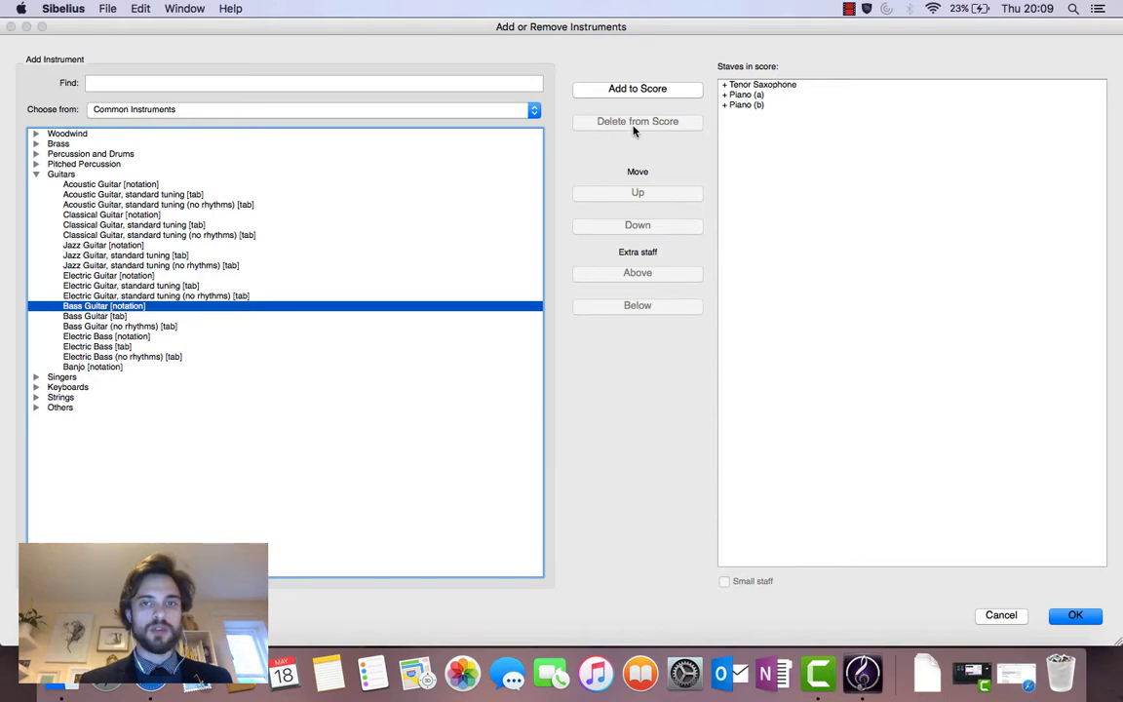
pyautogui.click(627, 90)
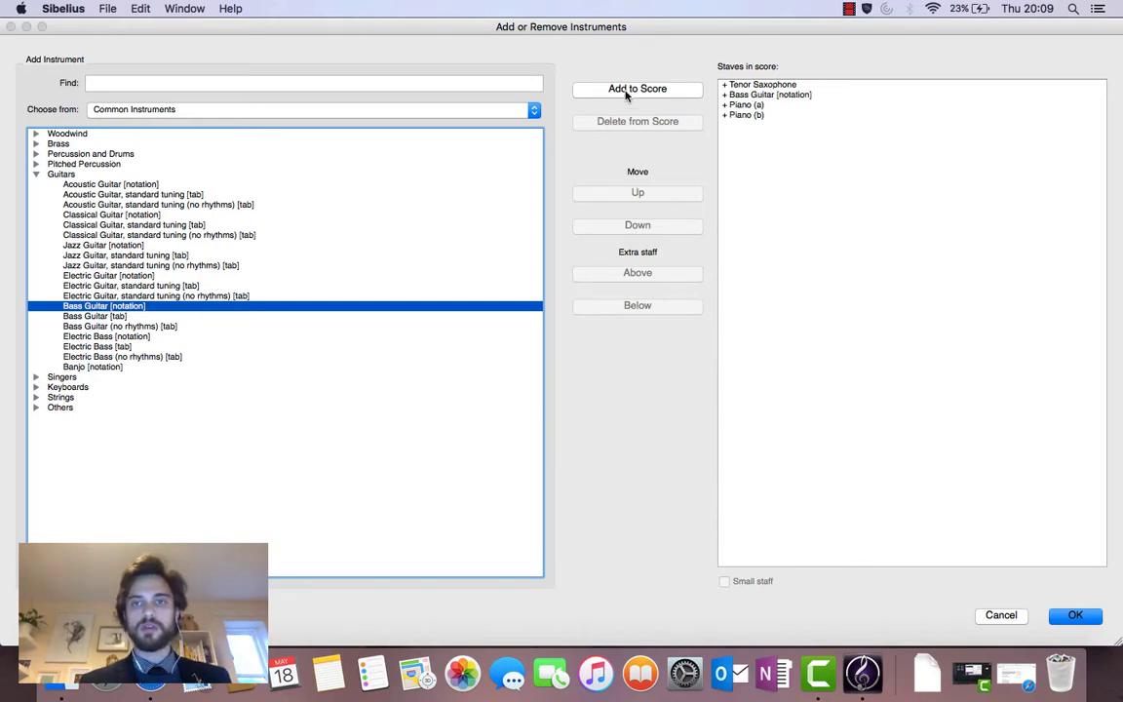
pyautogui.click(36, 175)
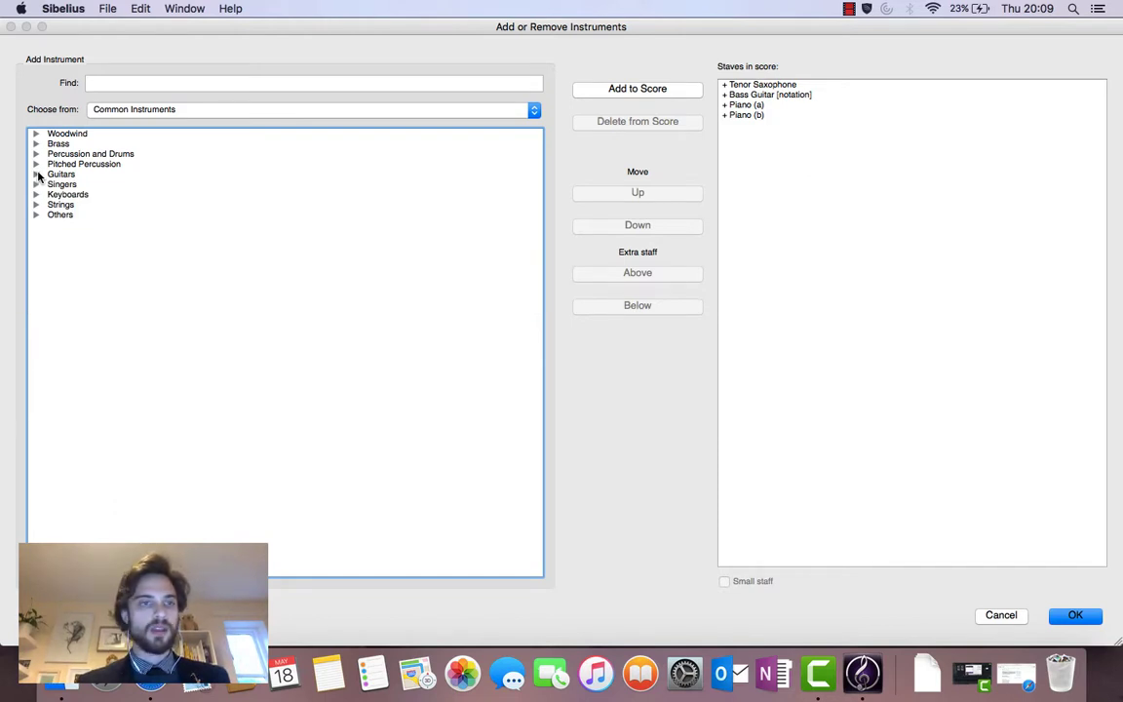
pyautogui.click(37, 154)
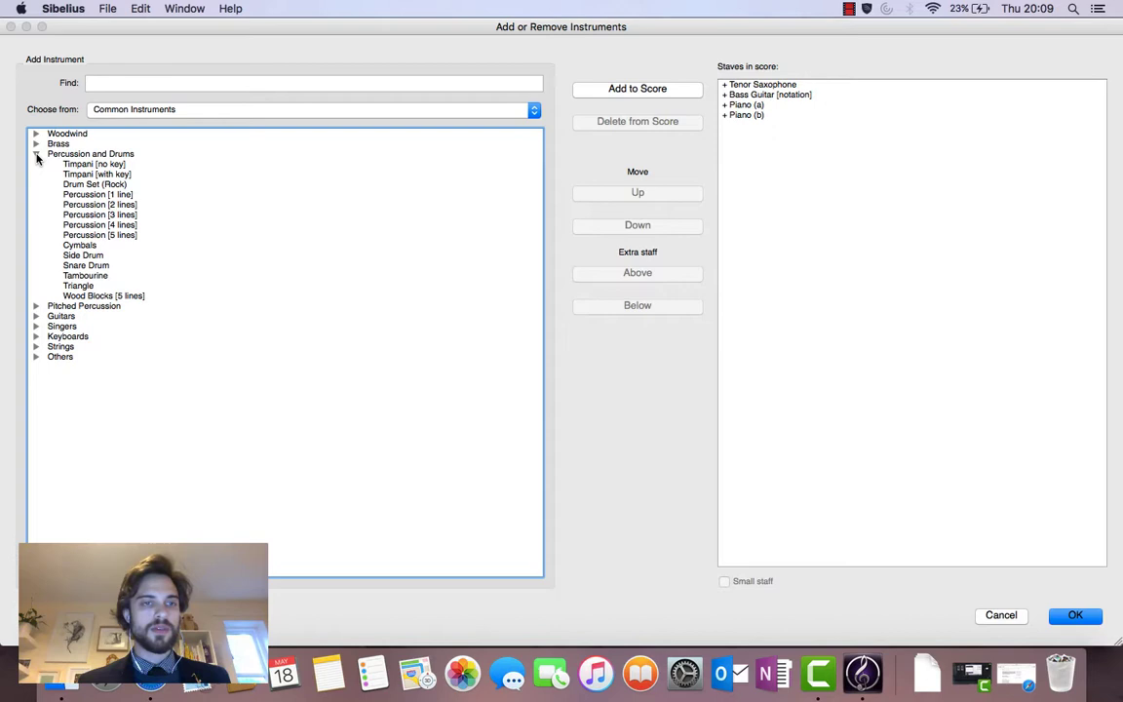
pyautogui.click(85, 185)
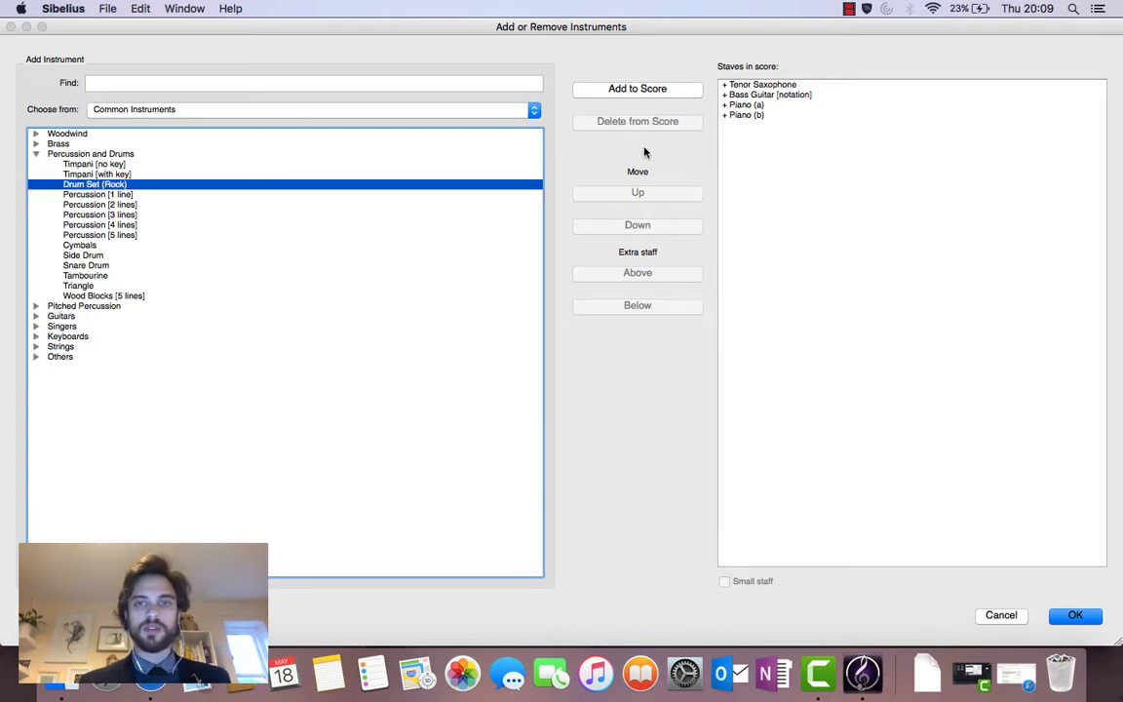
pyautogui.click(632, 91)
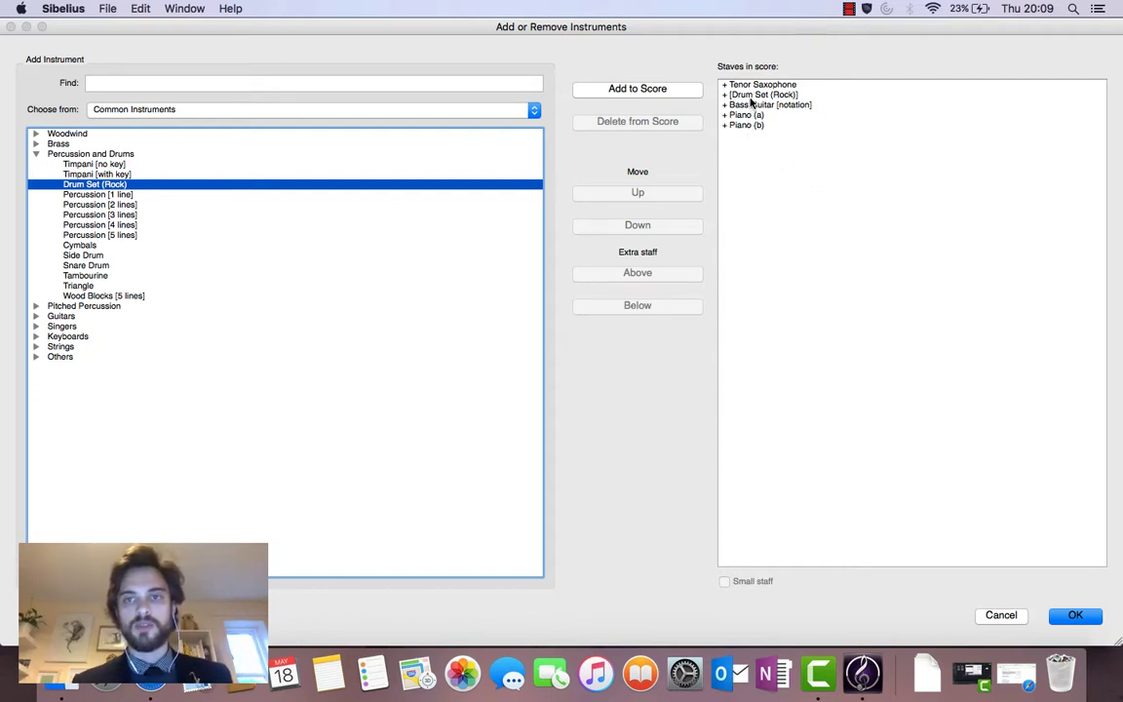
# Confirm the four-instrument line-up for the new score
pyautogui.click(1075, 617)
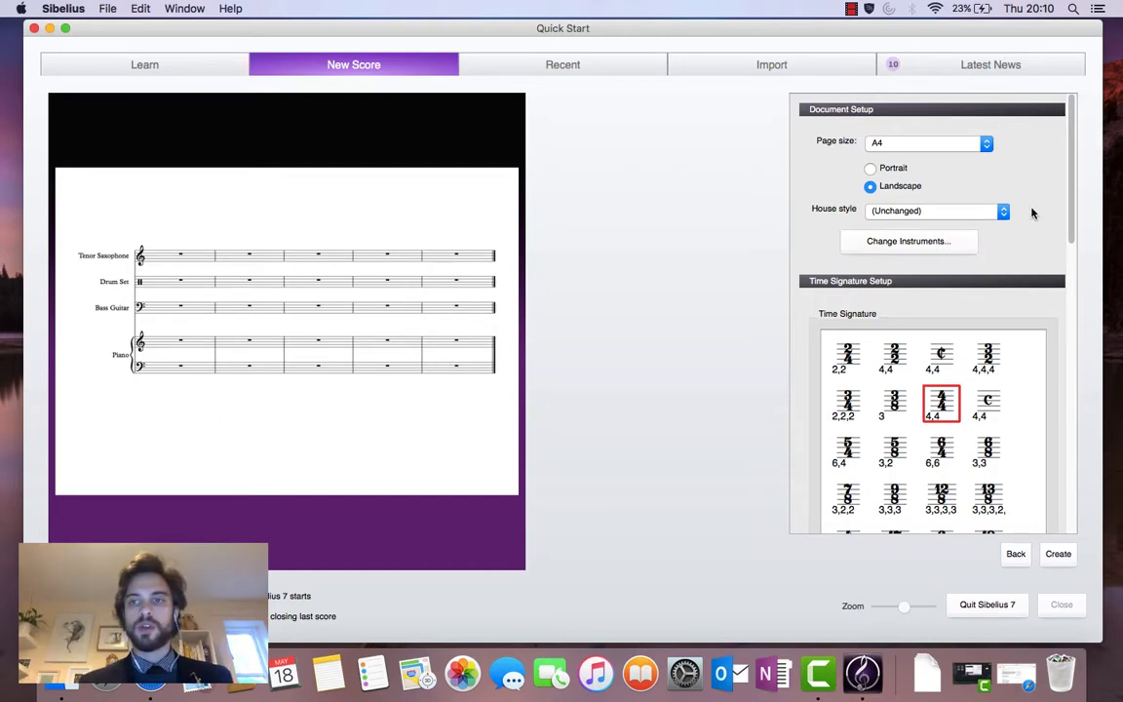
pyautogui.scroll(-2, 1072, 208)
pyautogui.moveTo(1073, 207); pyautogui.dragTo(1072, 222)
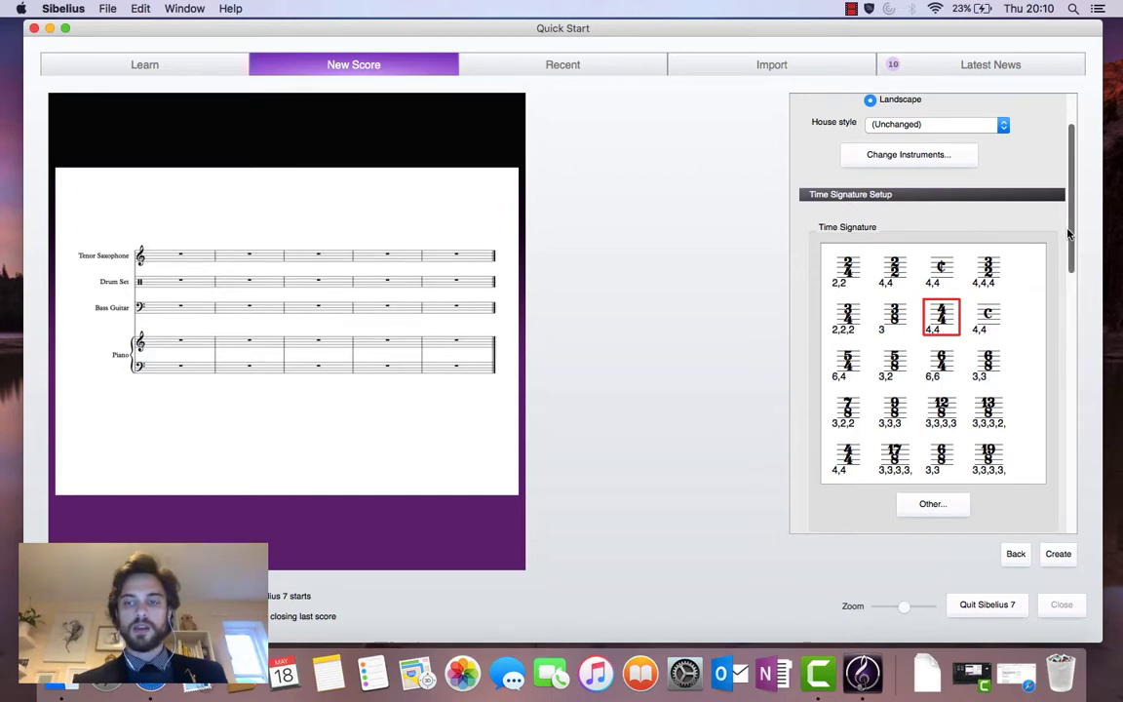
pyautogui.scroll(-2, 961, 245)
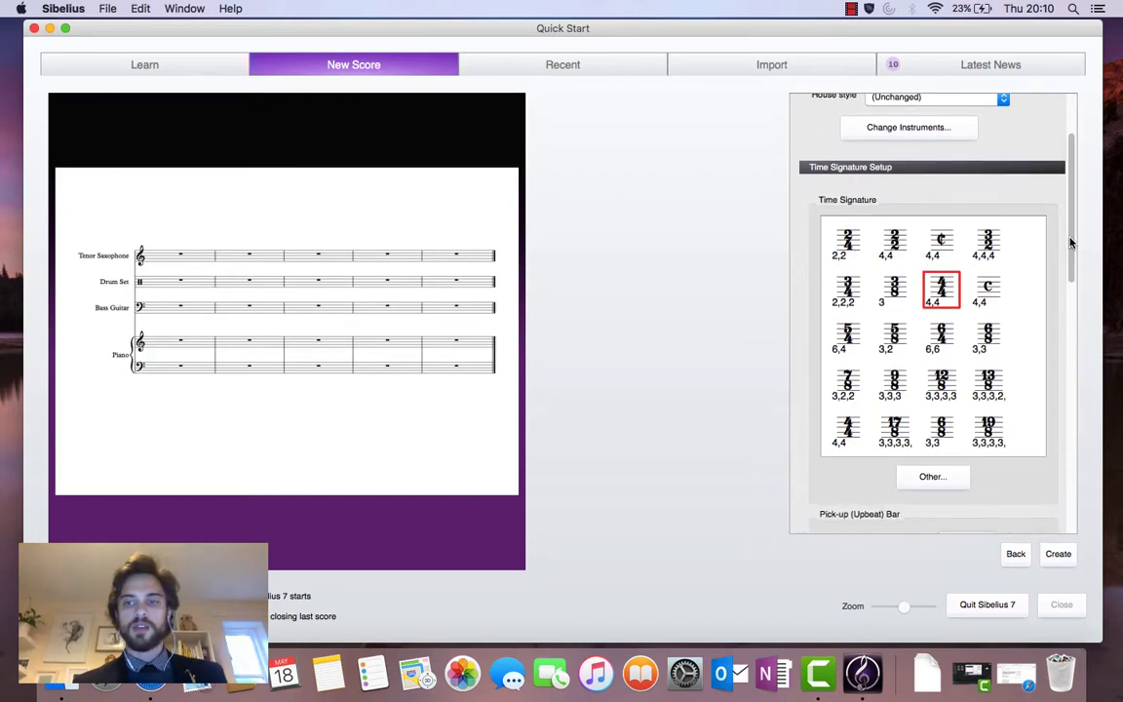
# Try the 3/8, 3/4, 5/4, 5/8 and 6/4 time signature presets, ending on 6/8
pyautogui.click(898, 287)
pyautogui.click(848, 296)
pyautogui.click(847, 337)
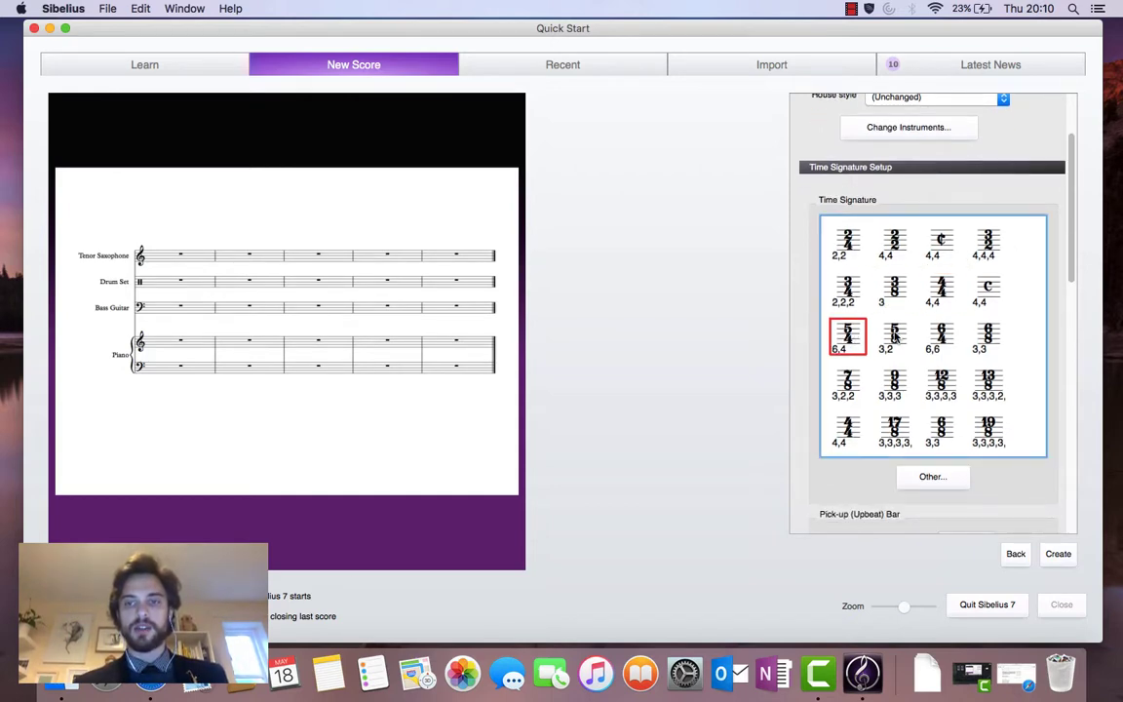
pyautogui.click(894, 336)
pyautogui.click(941, 335)
pyautogui.click(988, 334)
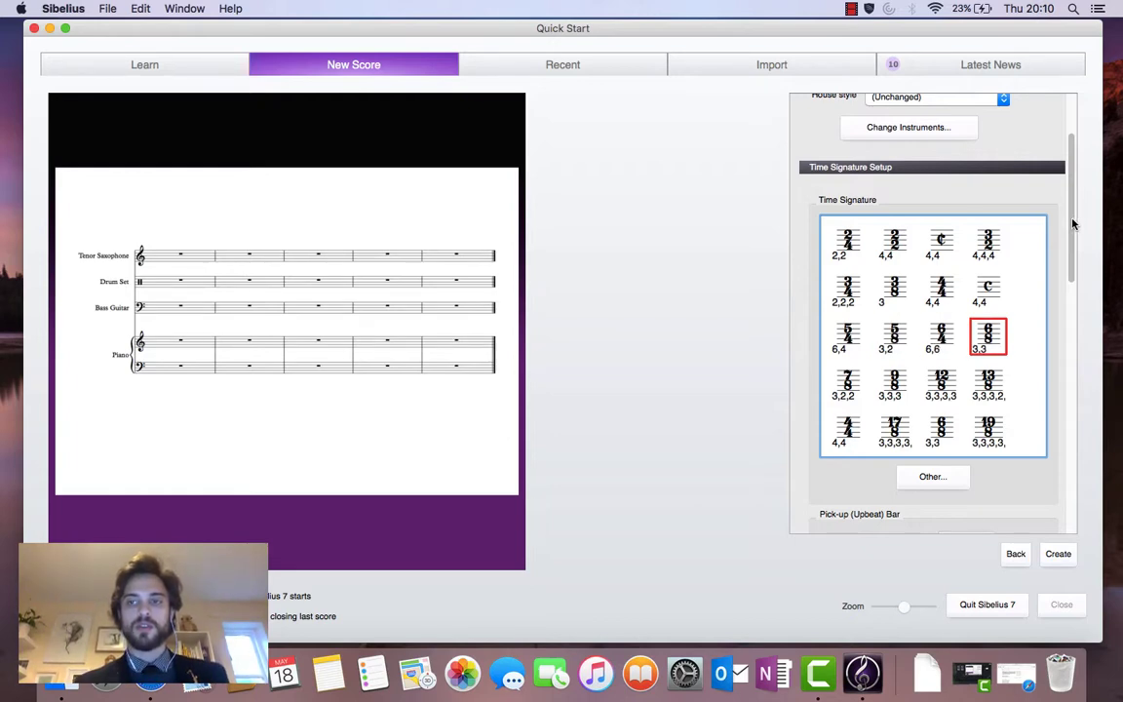
pyautogui.moveTo(1073, 229); pyautogui.dragTo(1073, 237)
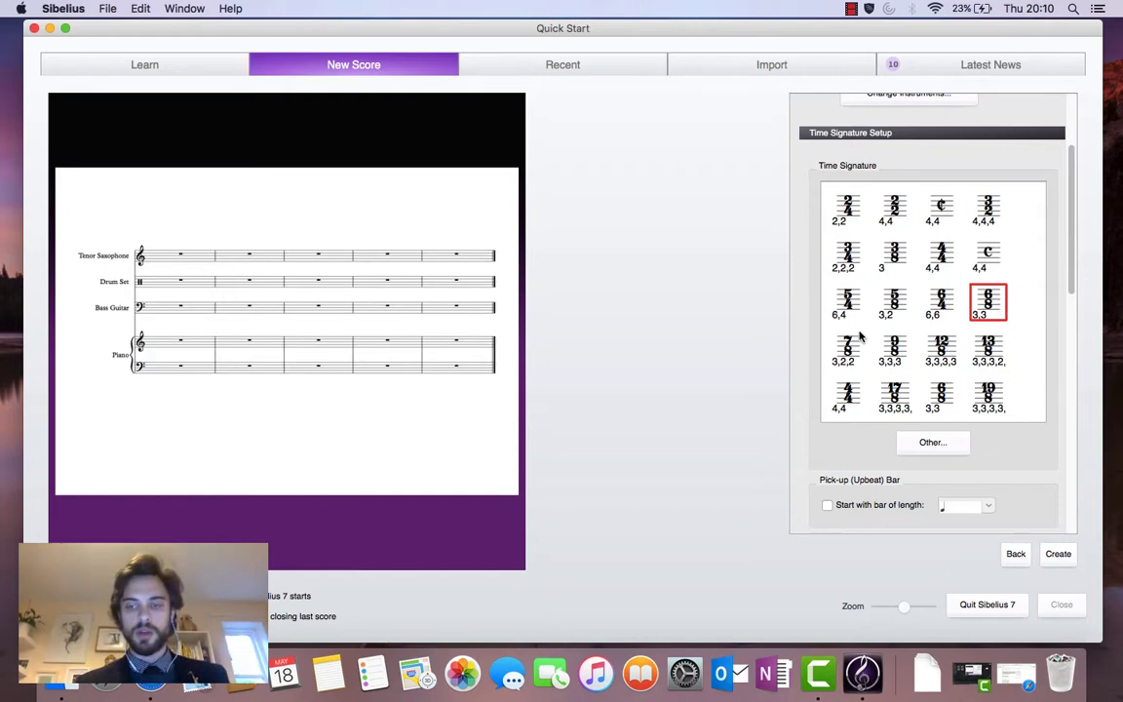
# Create a custom 11/4 time signature with 11 beats and a quarter-note beat unit
pyautogui.click(932, 443)
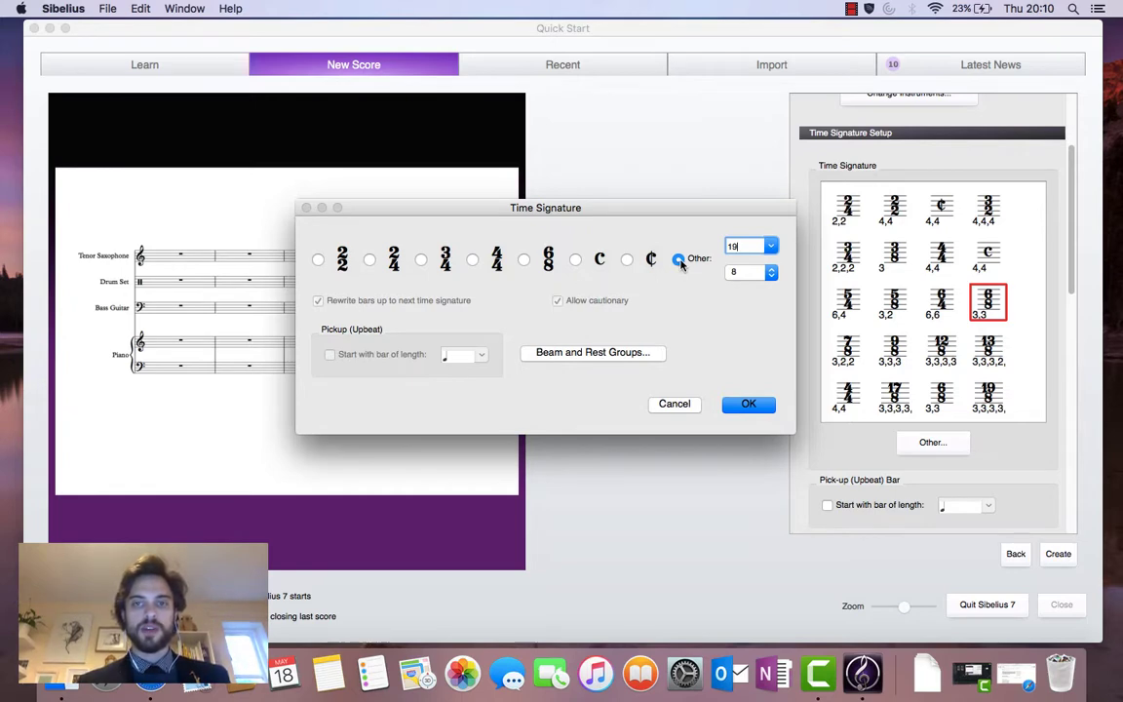
pyautogui.click(772, 248)
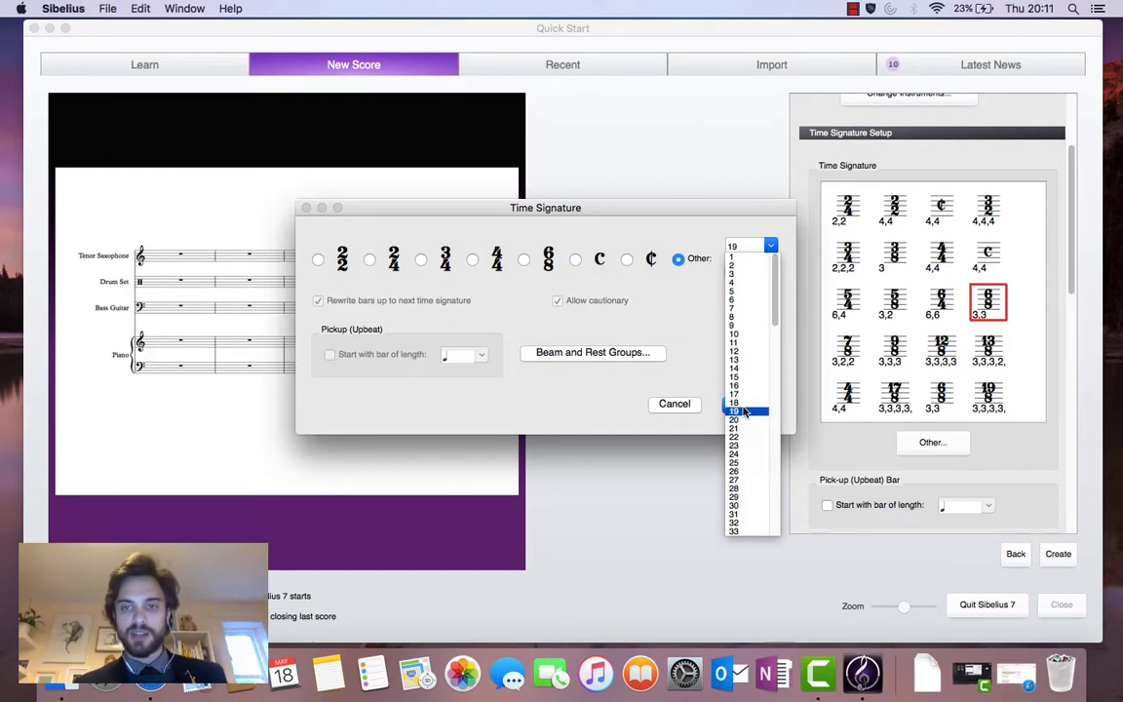
pyautogui.click(747, 343)
pyautogui.click(756, 271)
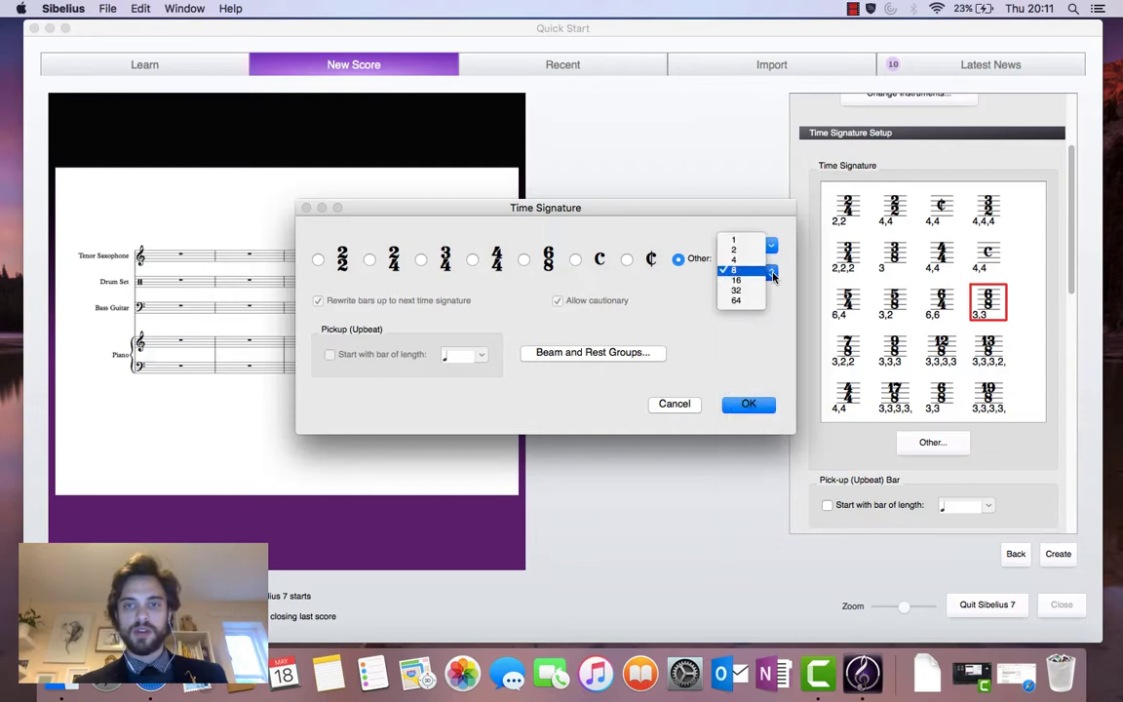
pyautogui.click(755, 262)
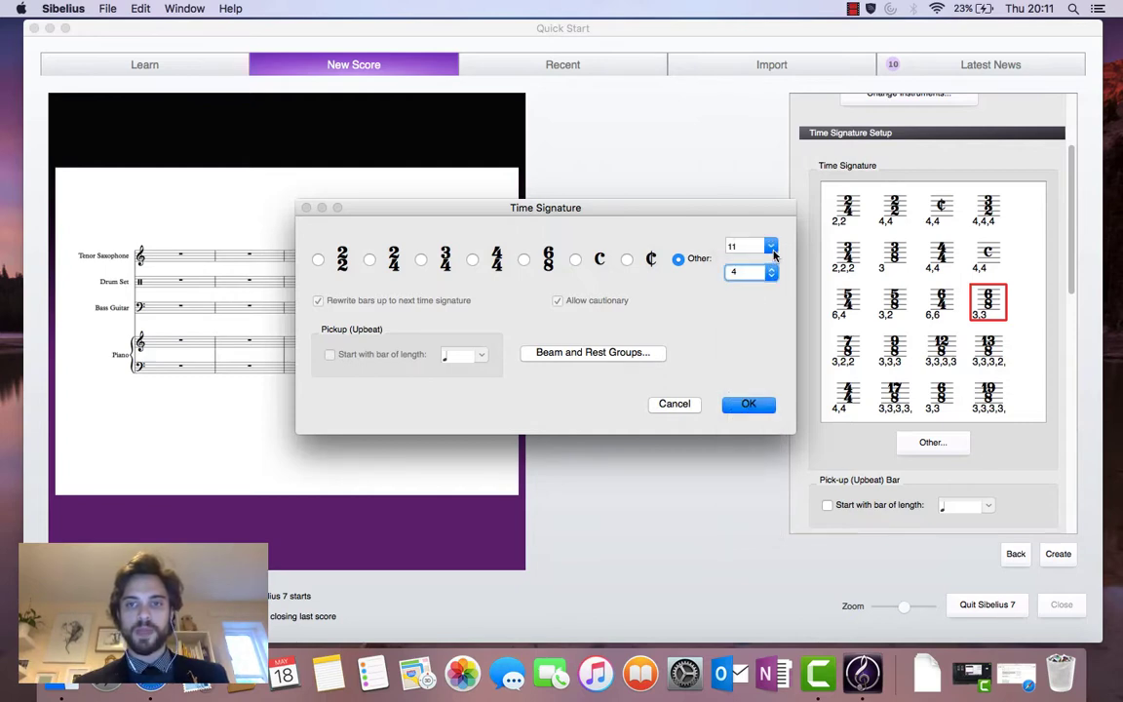
pyautogui.click(771, 248)
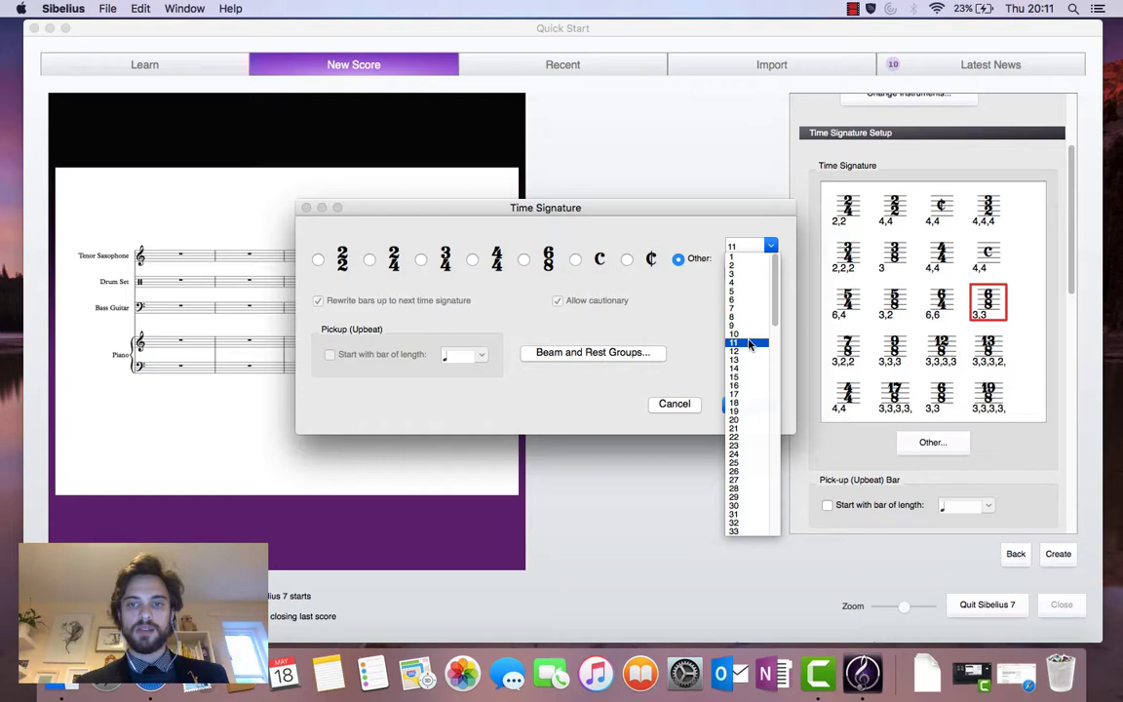
pyautogui.click(747, 342)
pyautogui.click(756, 273)
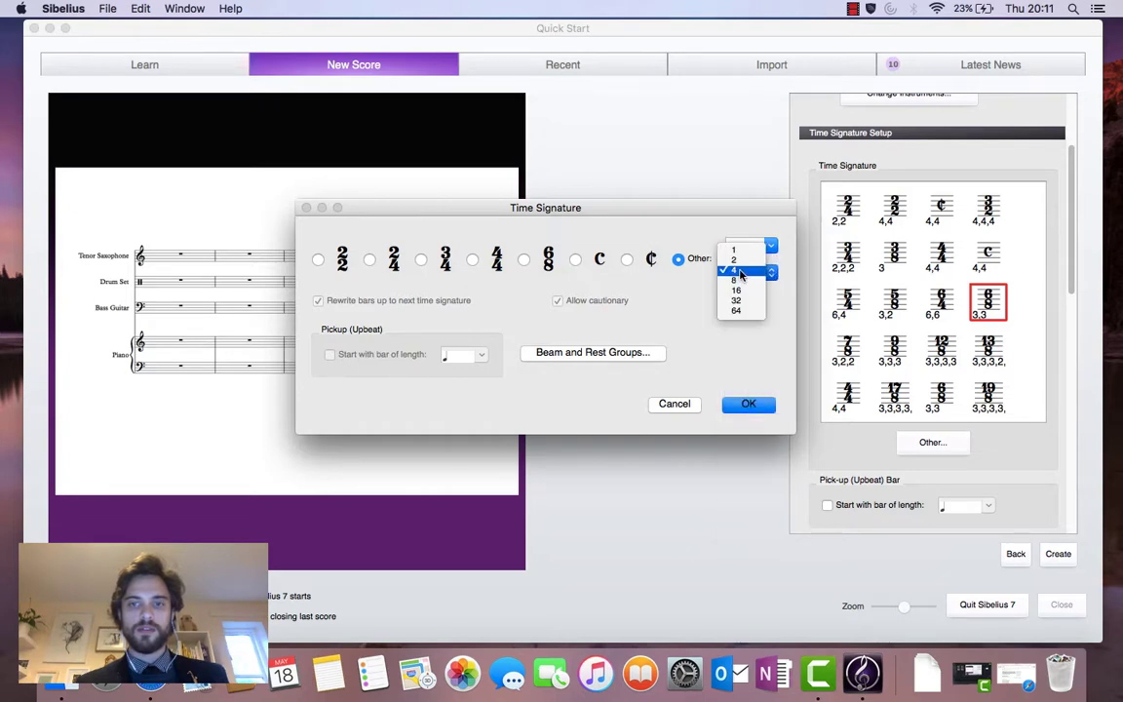
pyautogui.click(740, 271)
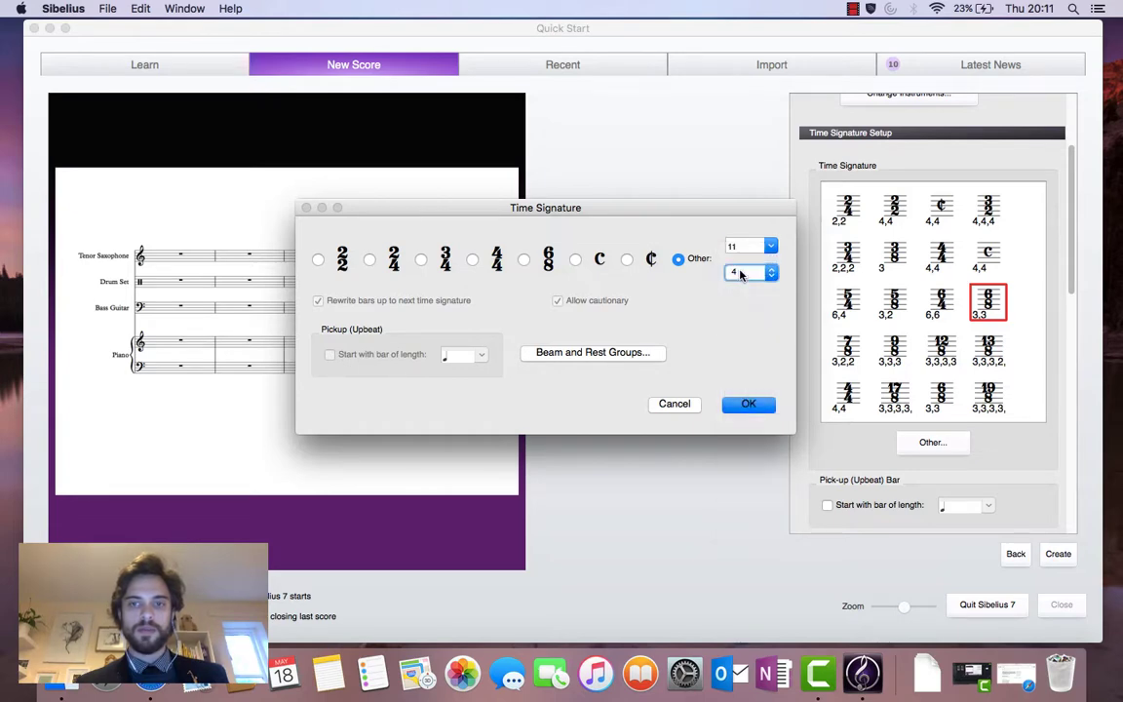
pyautogui.click(745, 403)
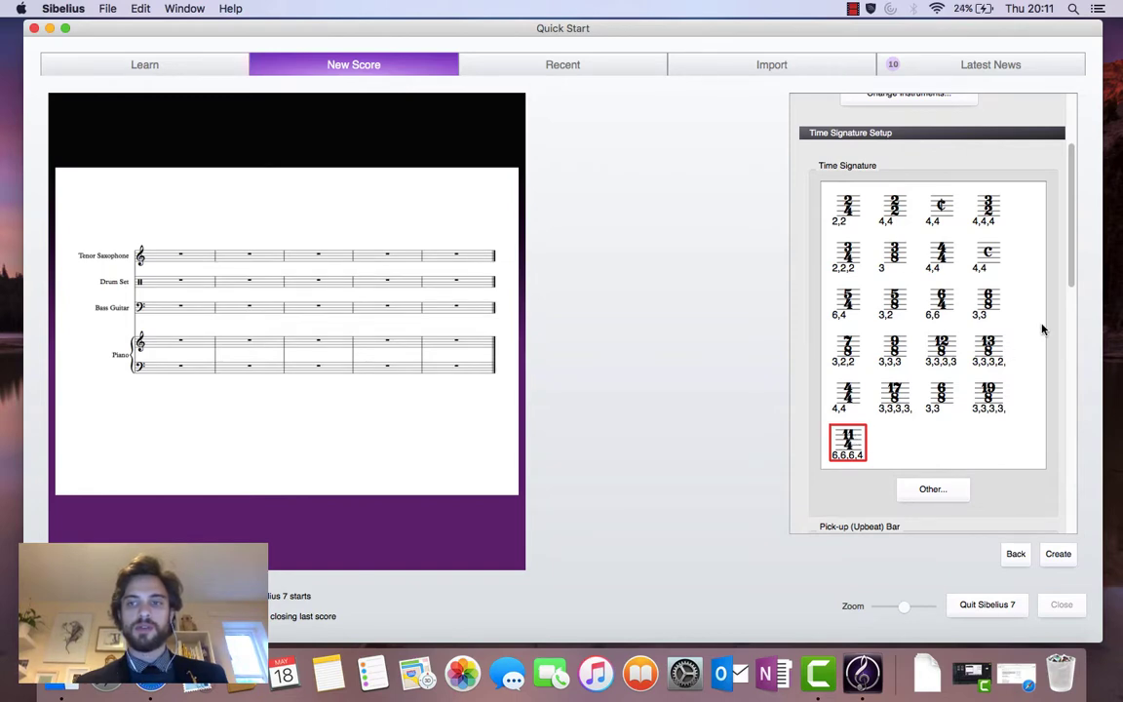
# Choose the 4/4 preset in place of the custom 11/4 time signature
pyautogui.scroll(-3, 1071, 263)
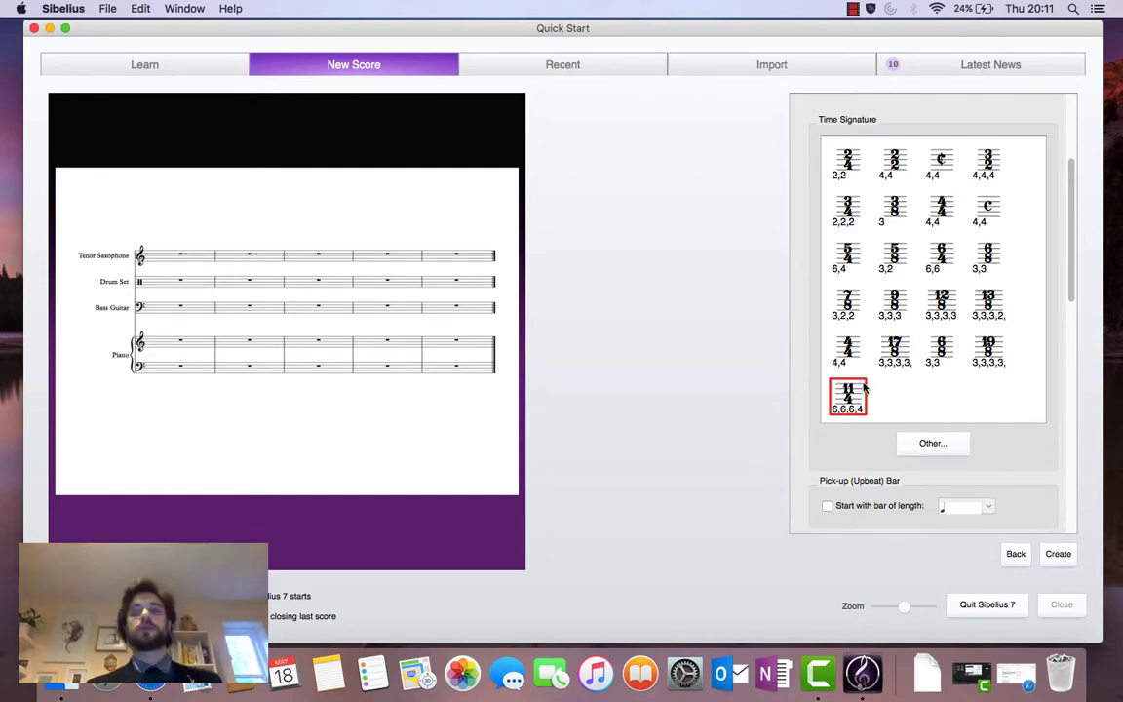
pyautogui.click(942, 213)
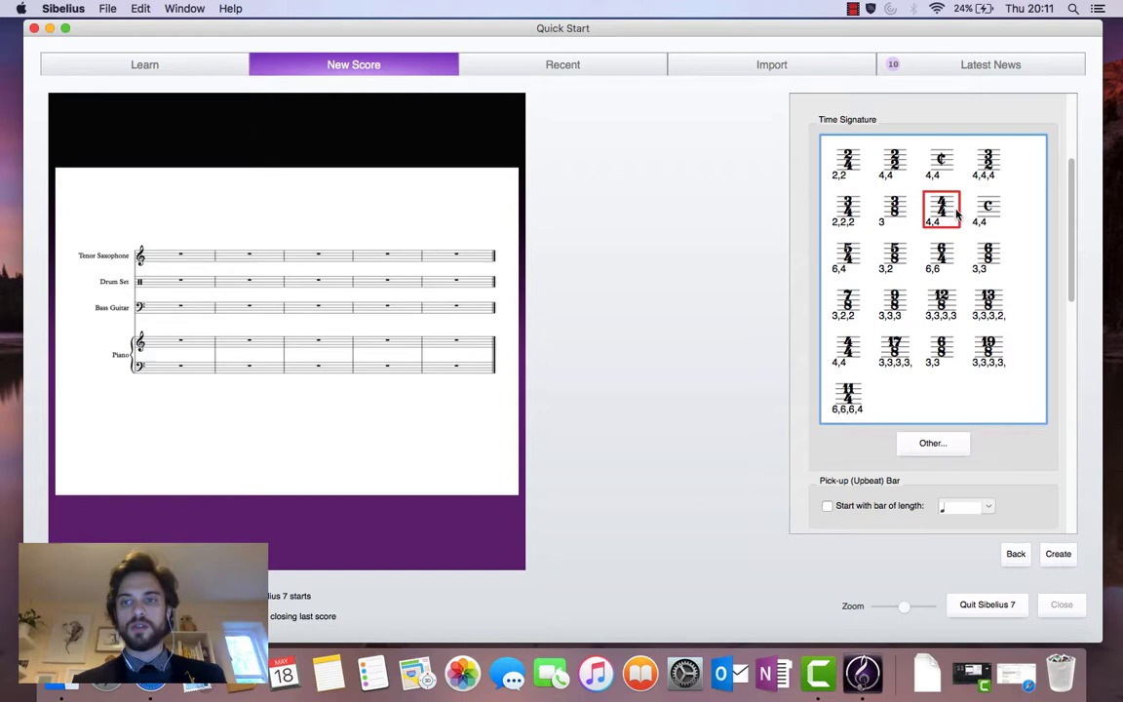
pyautogui.click(1072, 223)
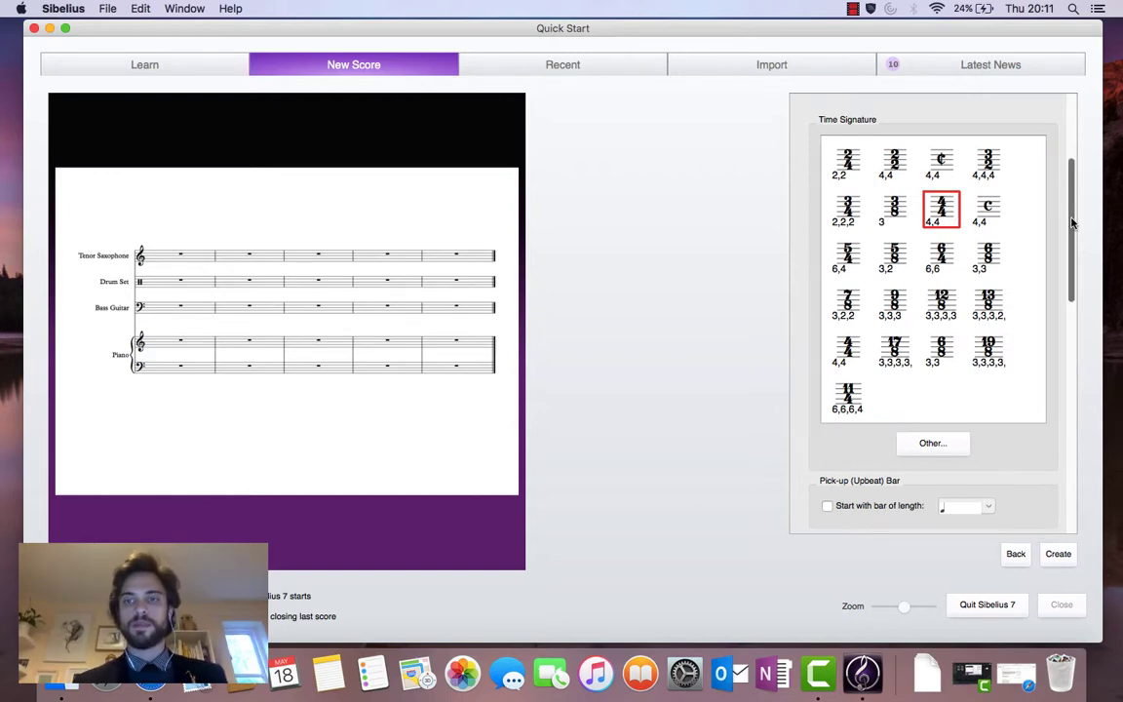
pyautogui.moveTo(1071, 223); pyautogui.dragTo(1074, 307)
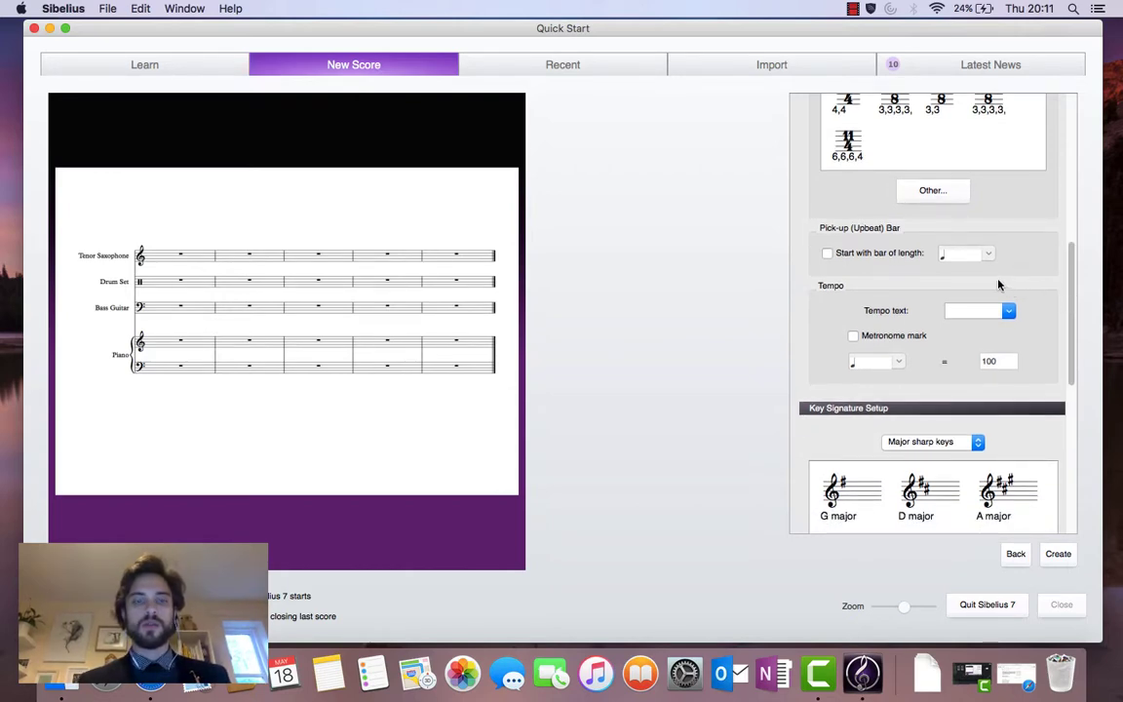
# Turn on 'Start with bar of length' and set the pick-up bar to a half note
pyautogui.click(827, 254)
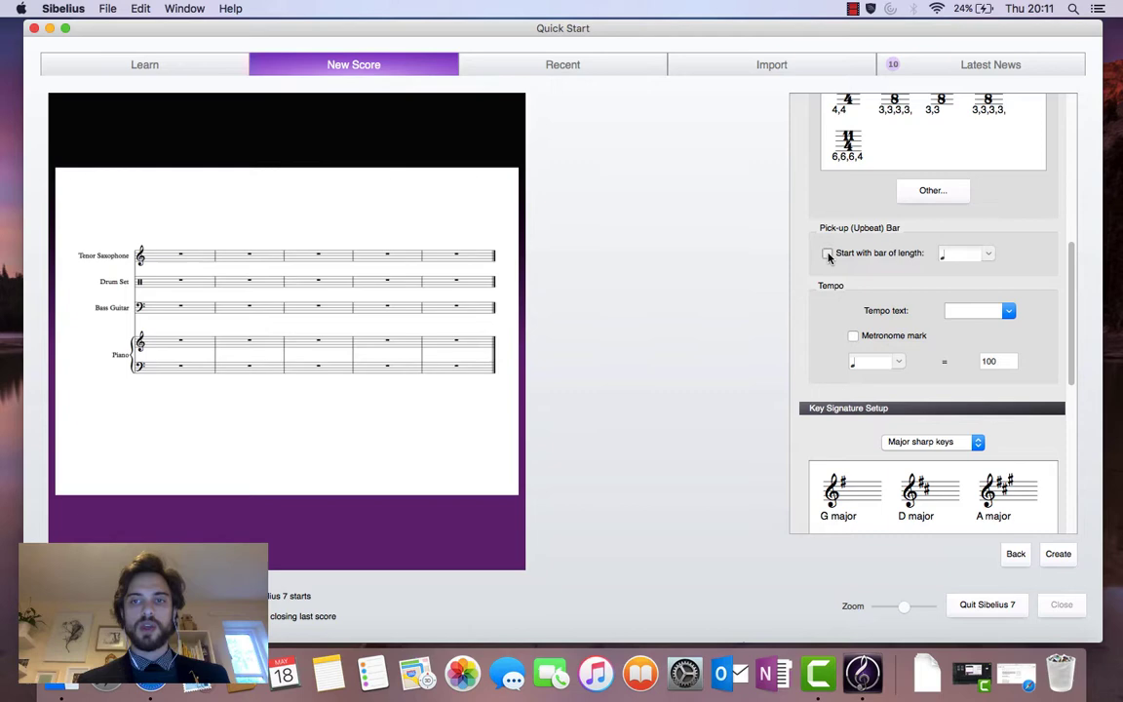
pyautogui.click(989, 255)
pyautogui.click(969, 253)
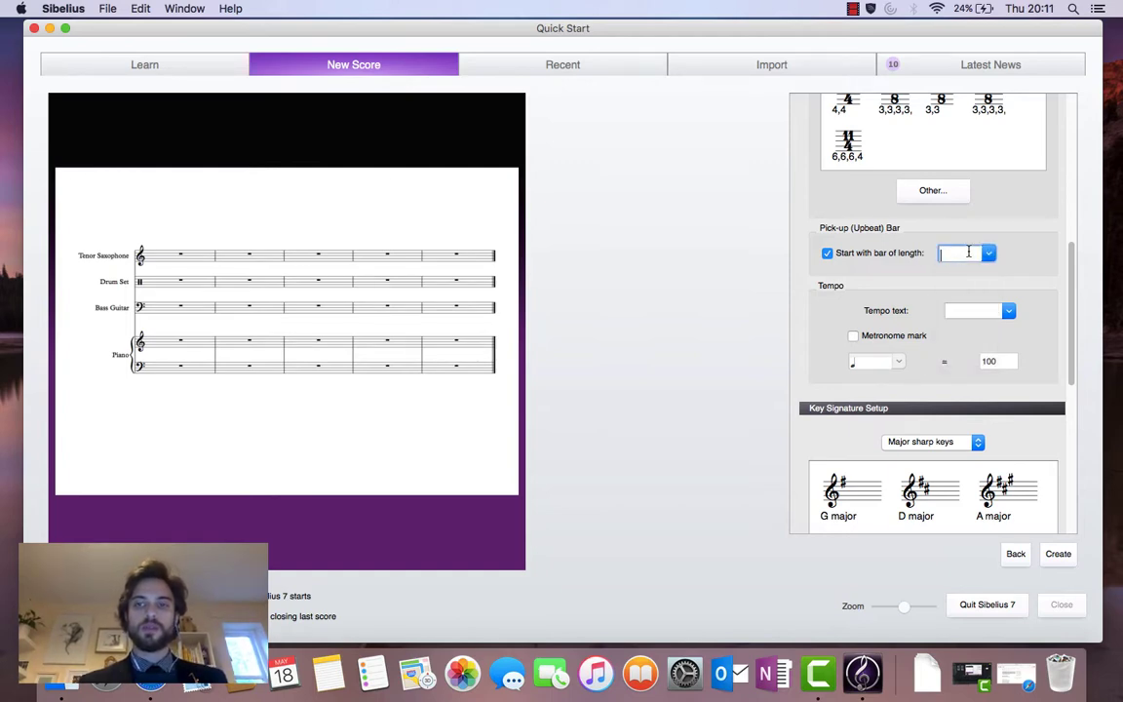
pyautogui.click(990, 254)
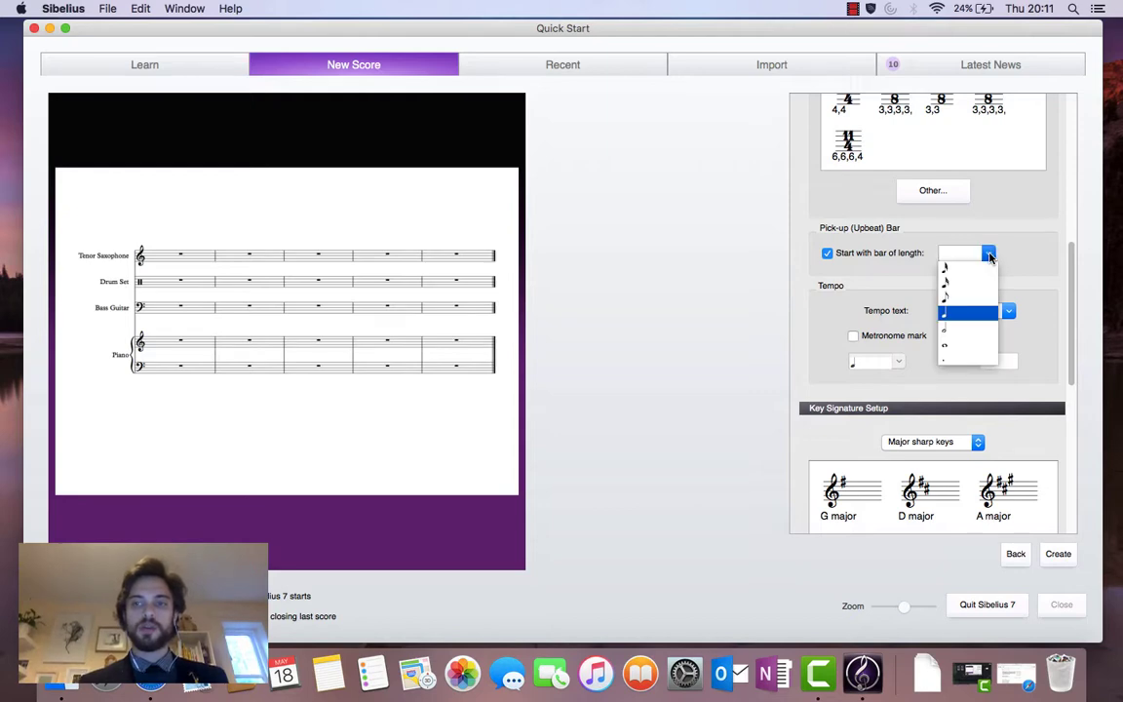
pyautogui.click(947, 330)
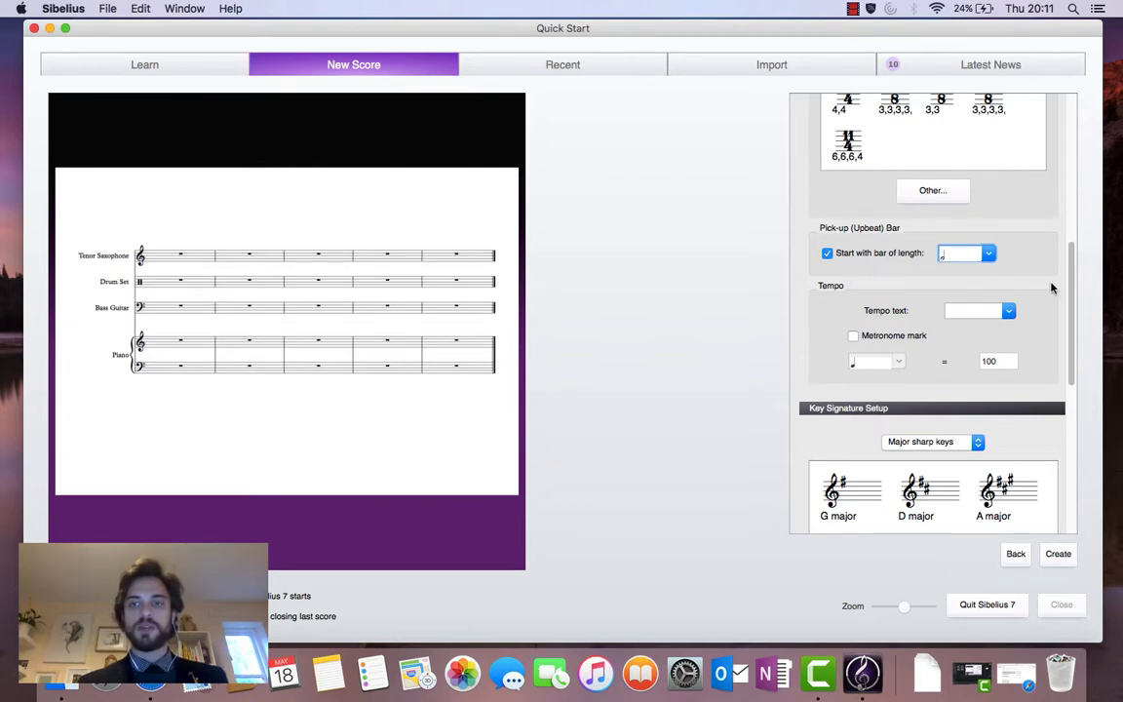
pyautogui.moveTo(1069, 277); pyautogui.dragTo(1077, 312)
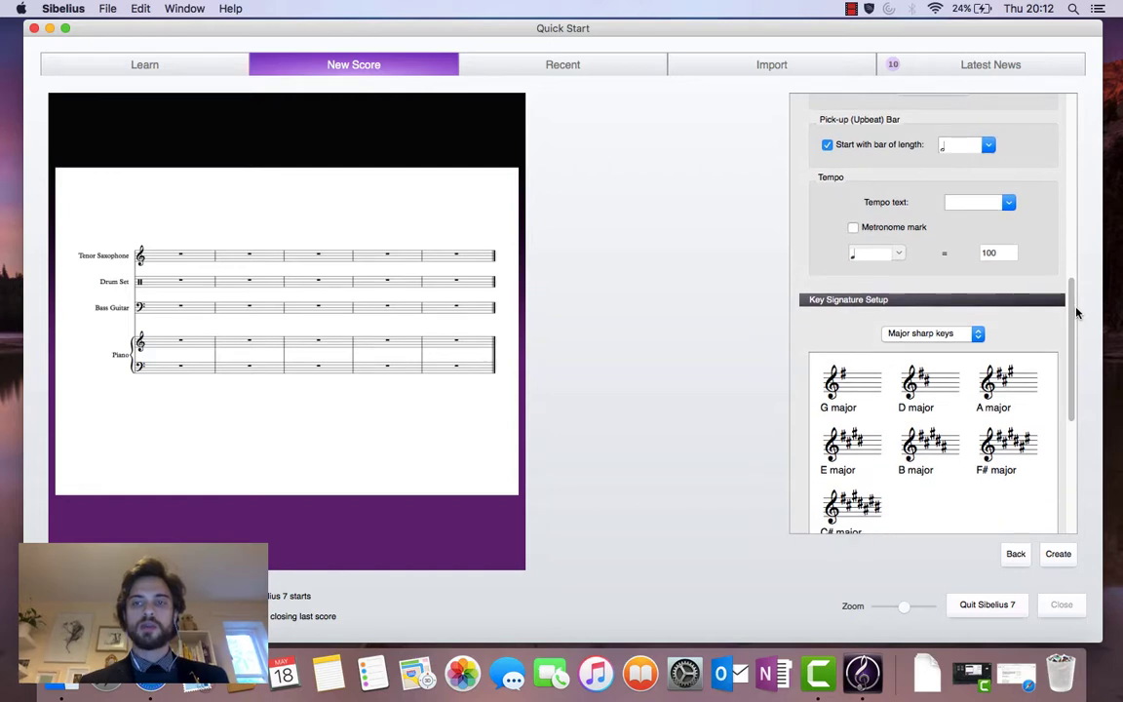
# Enter 'Medium Swing' as the tempo text
pyautogui.click(1009, 203)
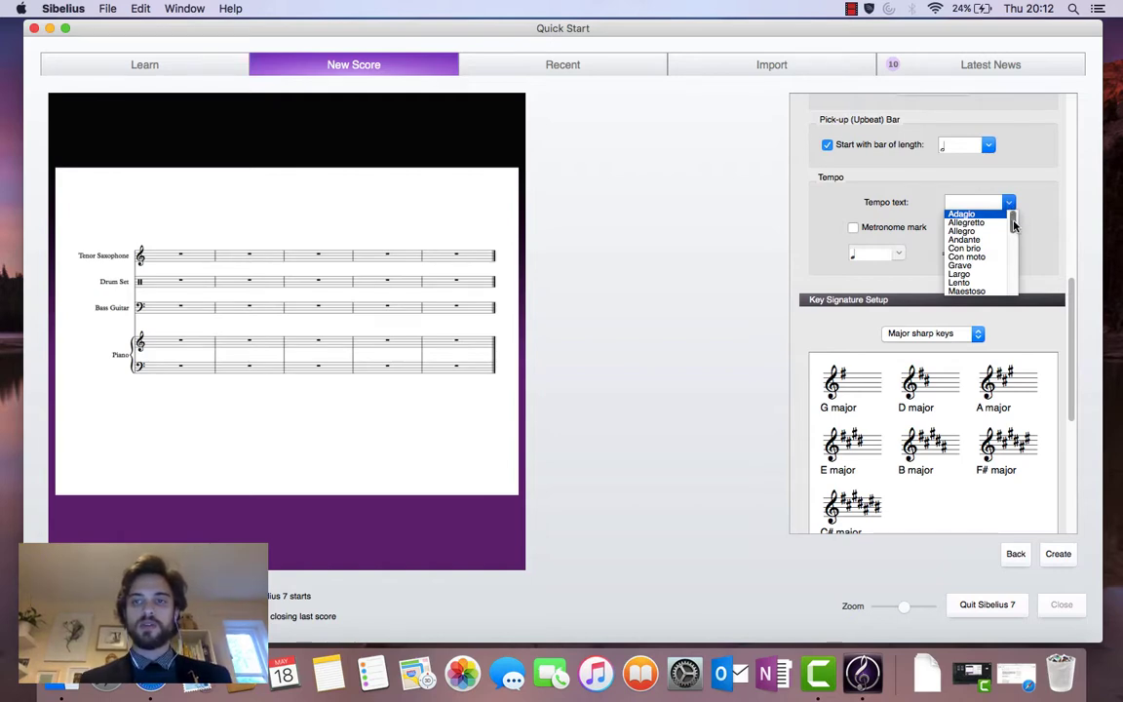
pyautogui.moveTo(1014, 226); pyautogui.dragTo(985, 210)
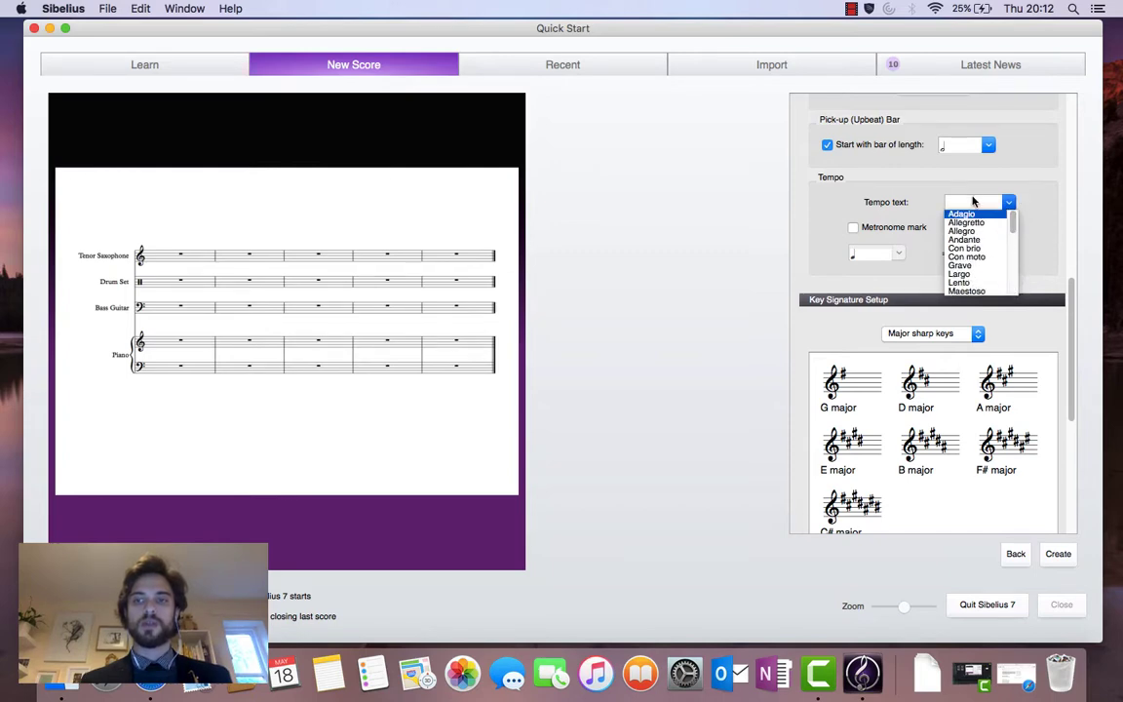
pyautogui.click(973, 202)
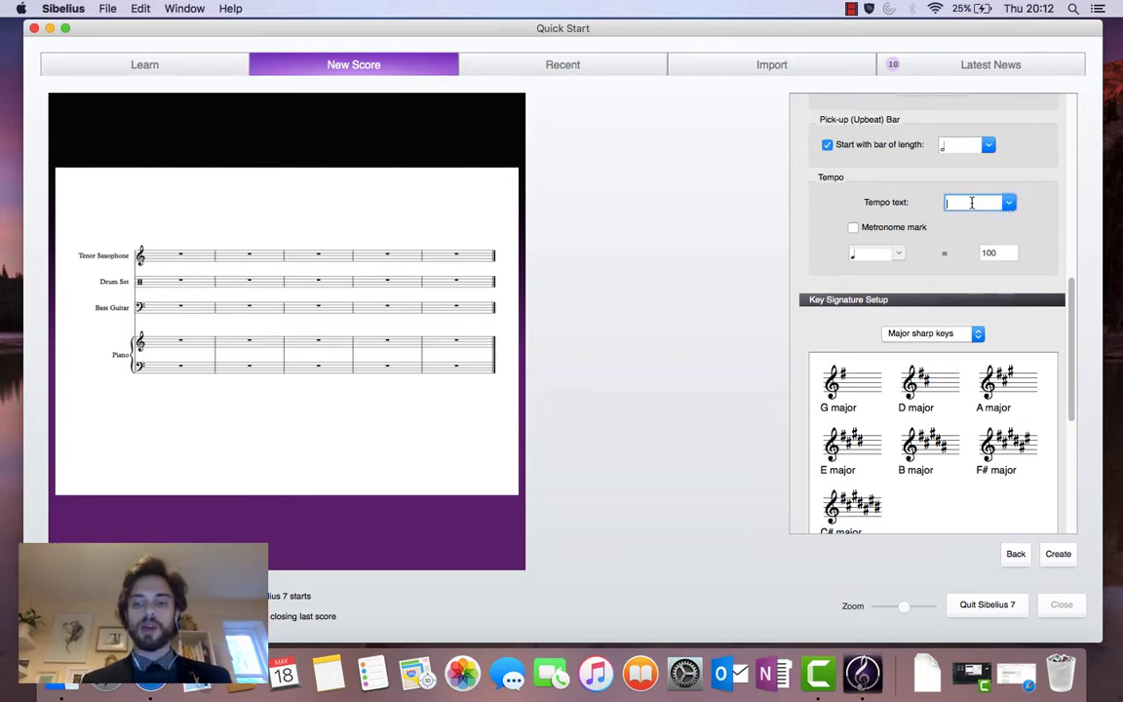
pyautogui.write('M')
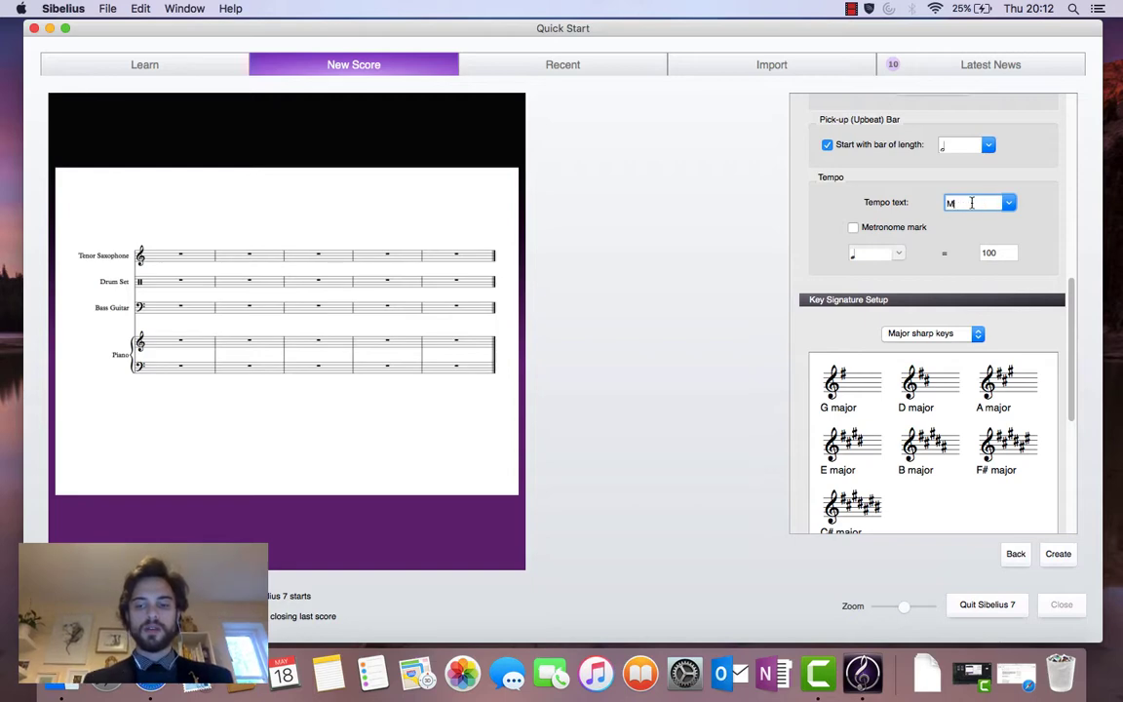
pyautogui.write('edium ')
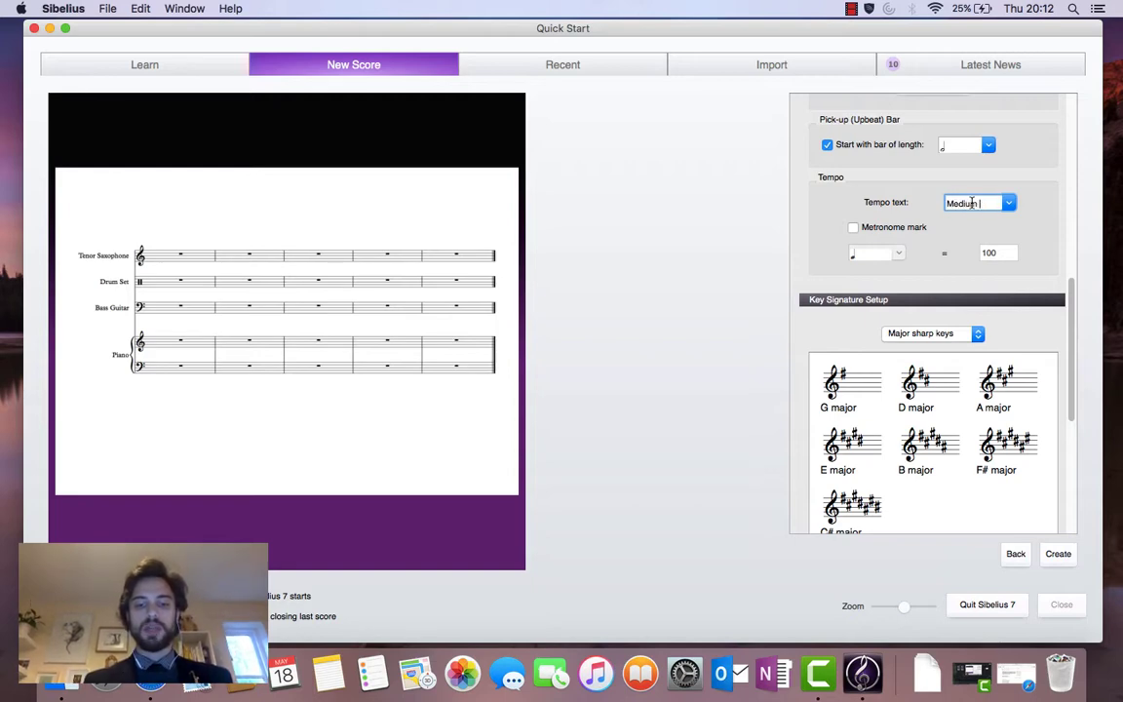
pyautogui.write('Swing')
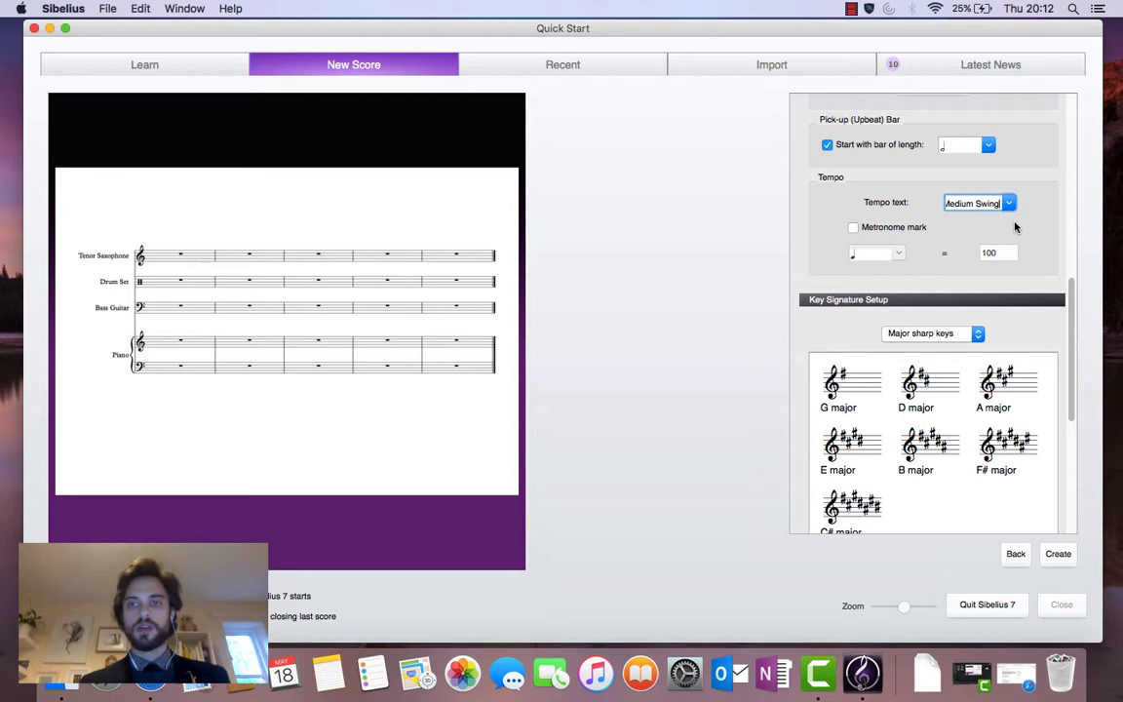
pyautogui.click(855, 229)
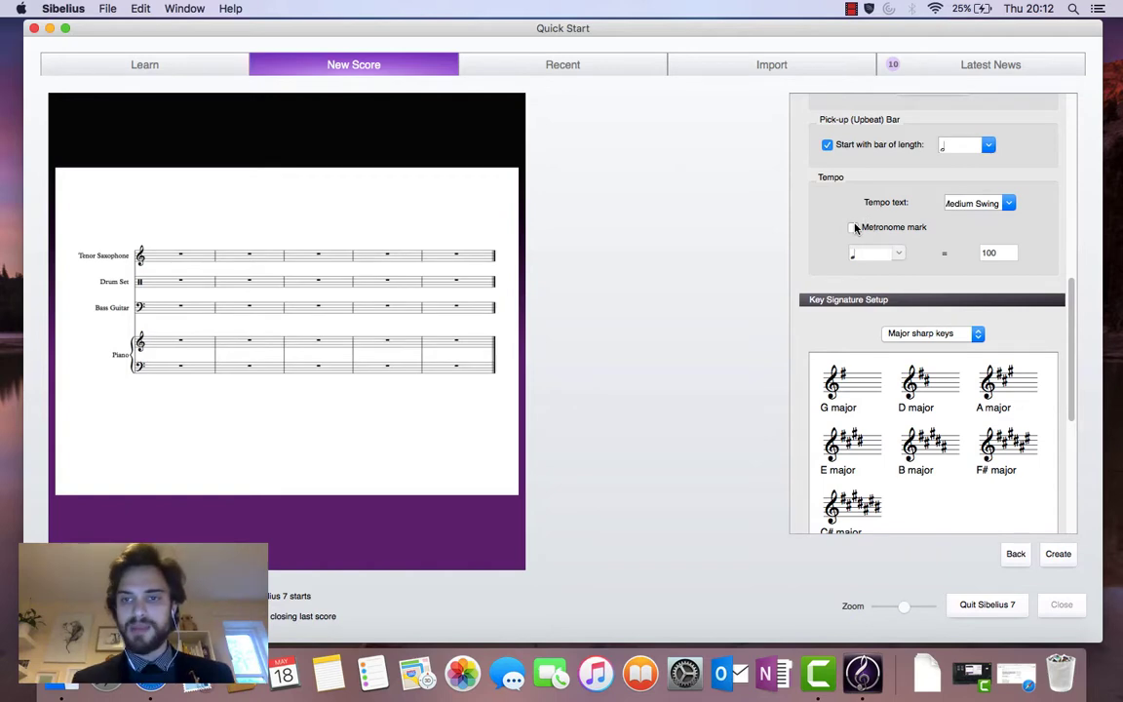
# Add a metronome mark of crotchet = 100
pyautogui.click(854, 228)
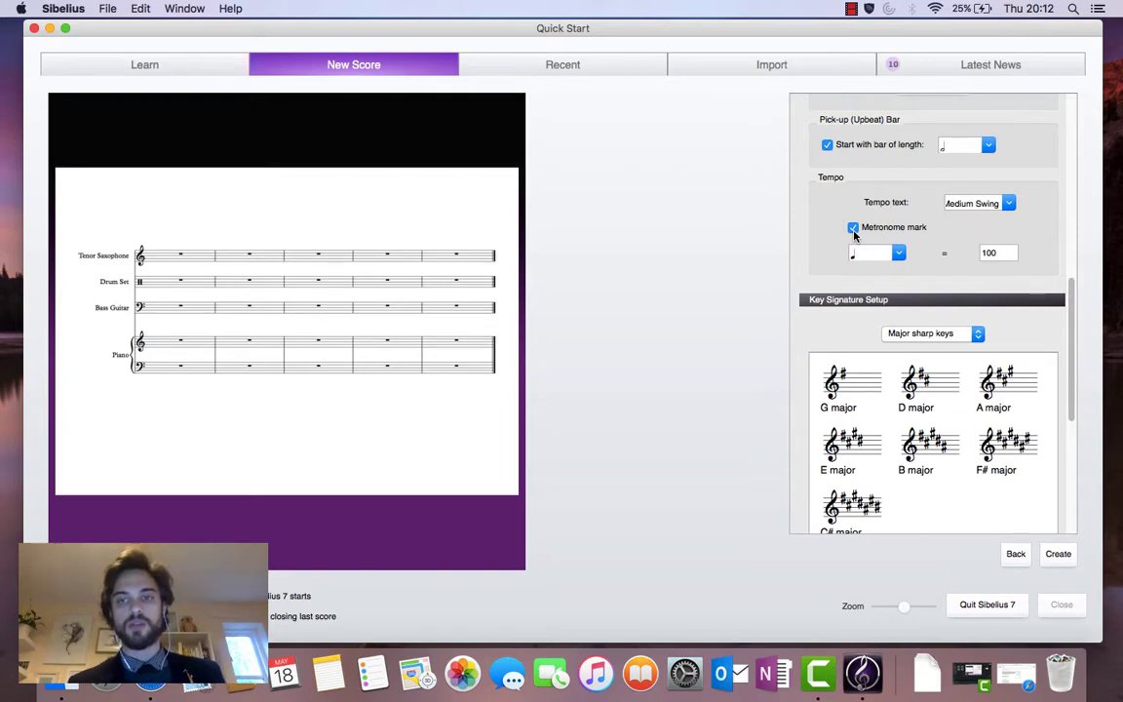
pyautogui.click(898, 254)
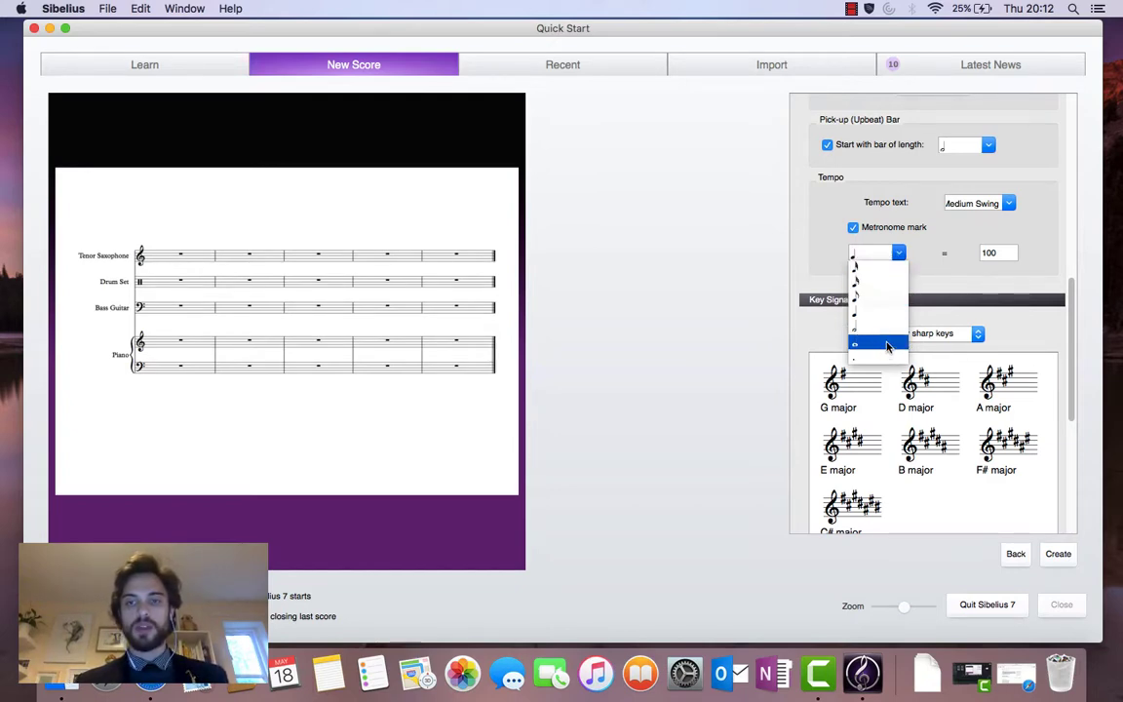
pyautogui.click(903, 255)
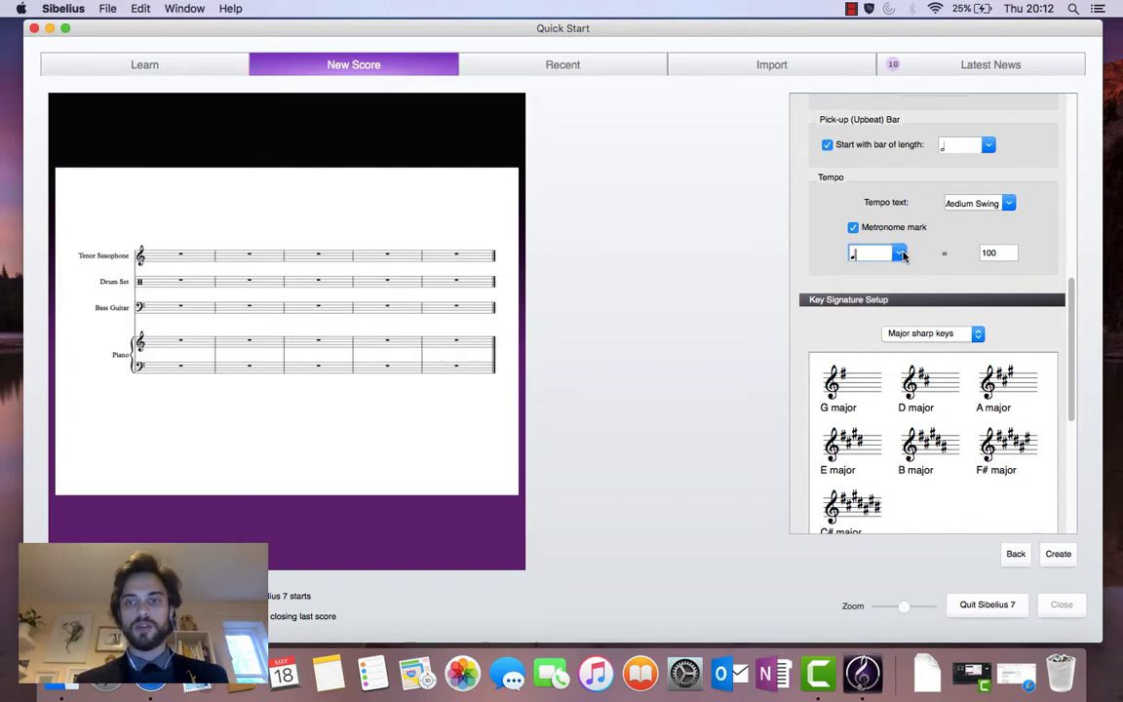
pyautogui.click(1008, 254)
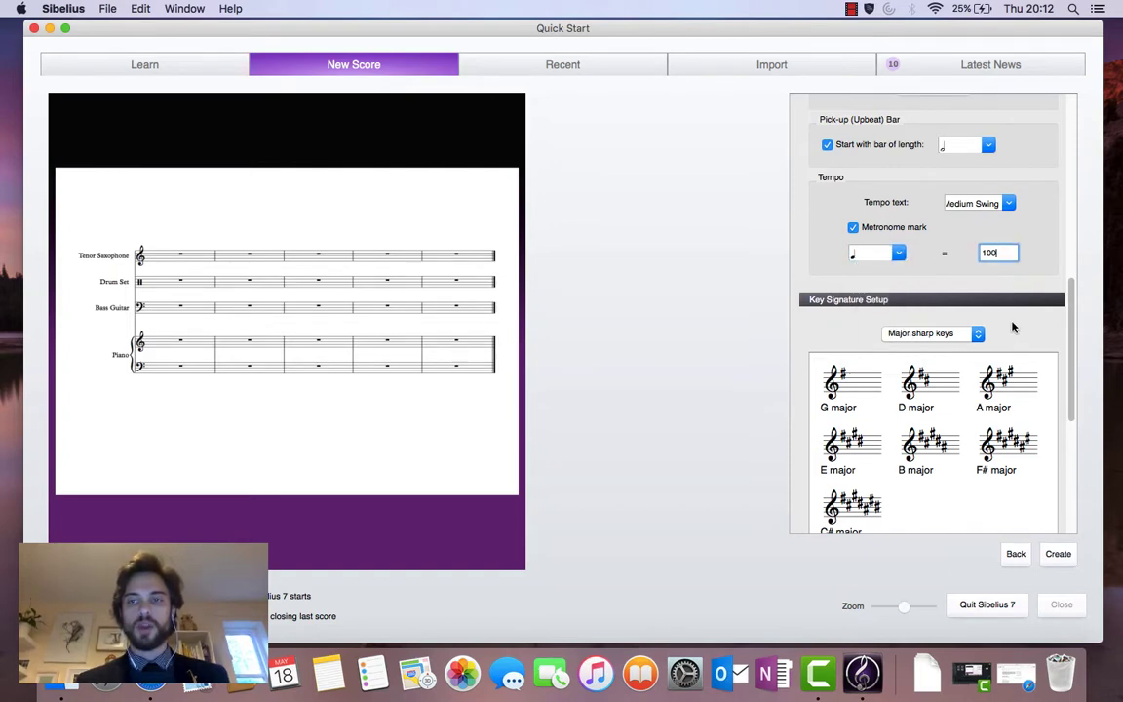
pyautogui.click(1053, 276)
pyautogui.moveTo(1074, 295); pyautogui.dragTo(1080, 335)
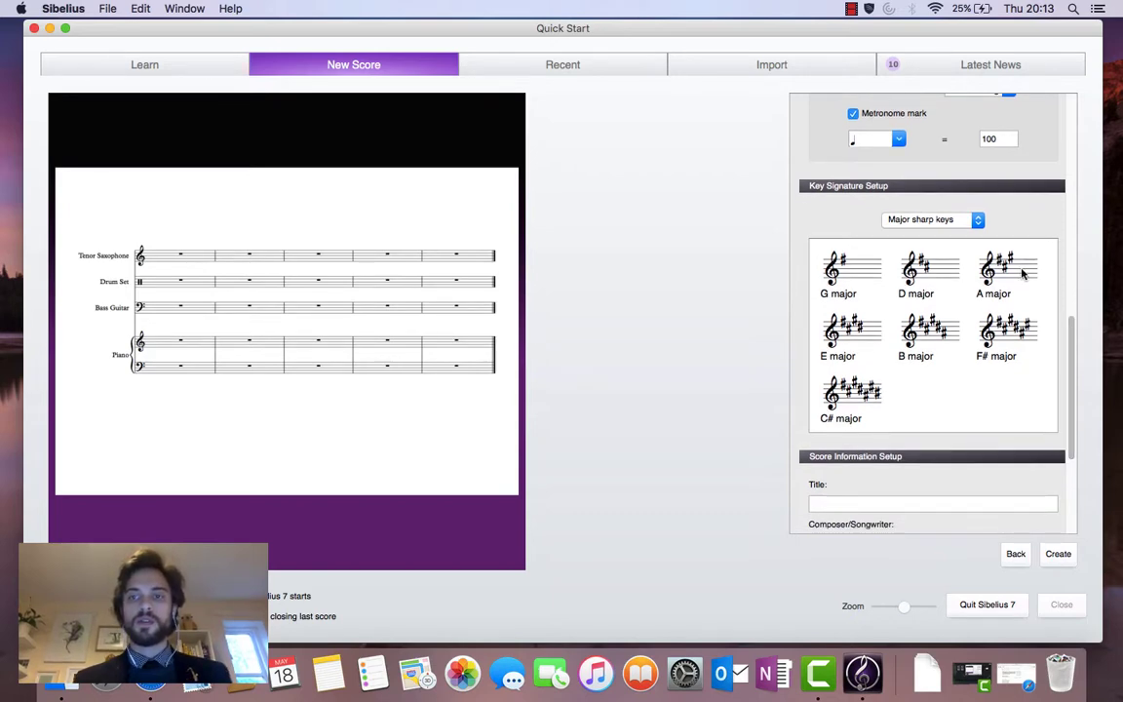
# Pick D minor from the Minor flat keys key signatures
pyautogui.click(979, 221)
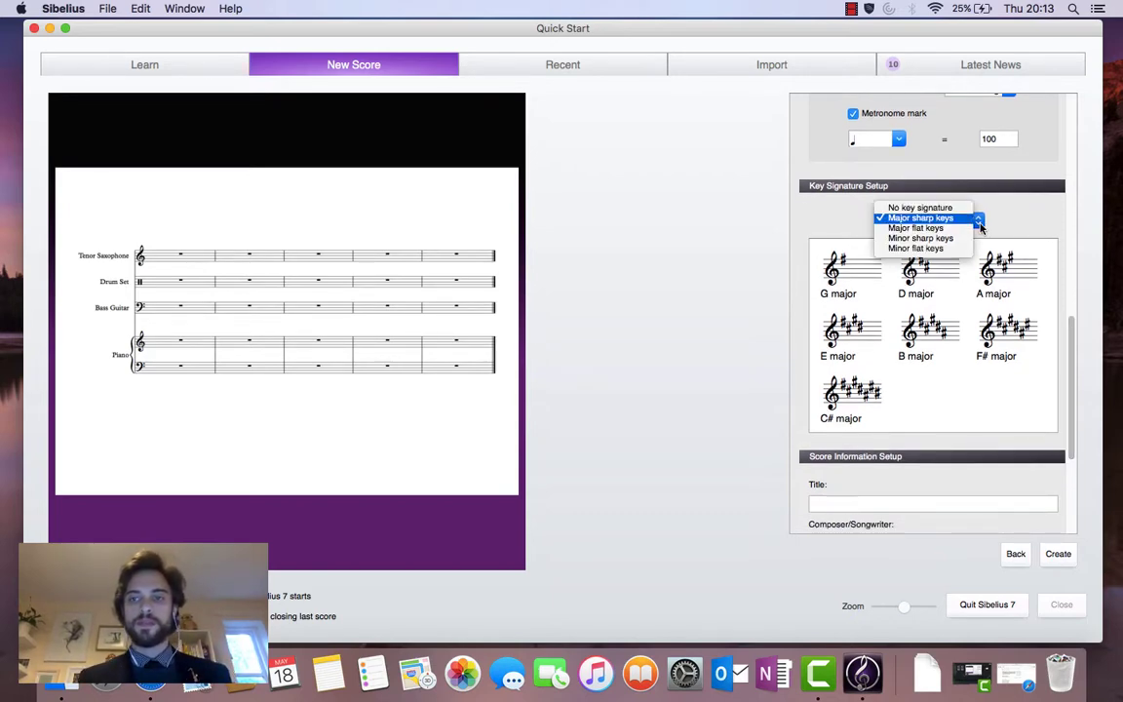
pyautogui.click(931, 248)
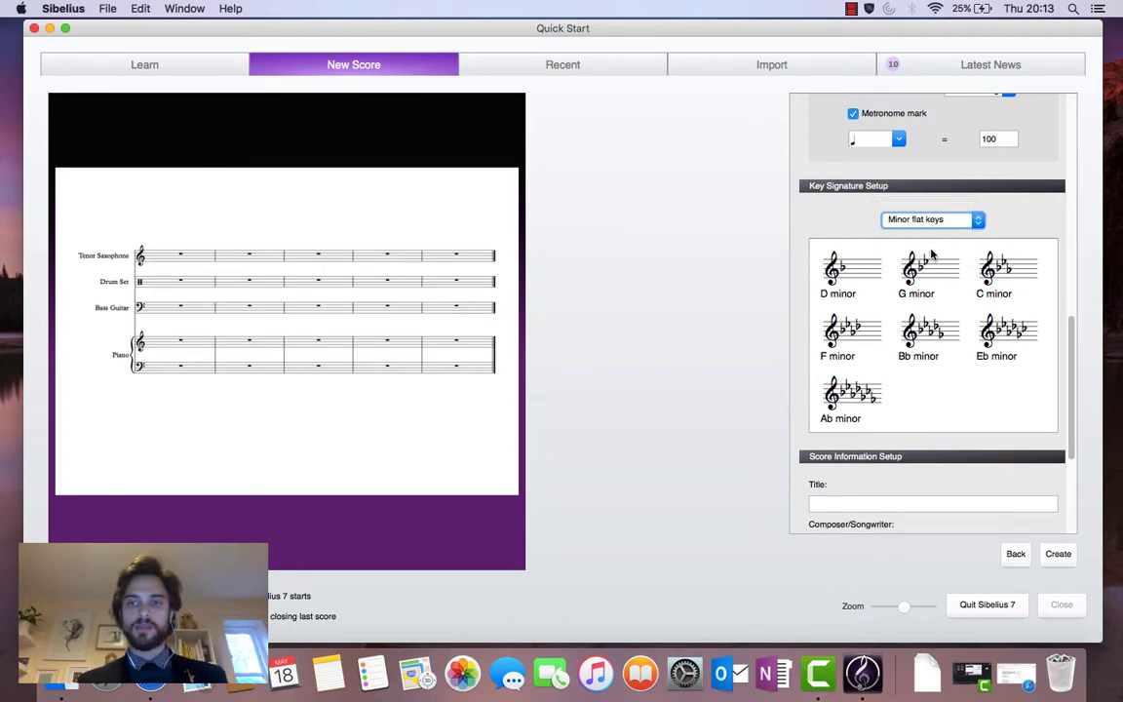
pyautogui.click(851, 275)
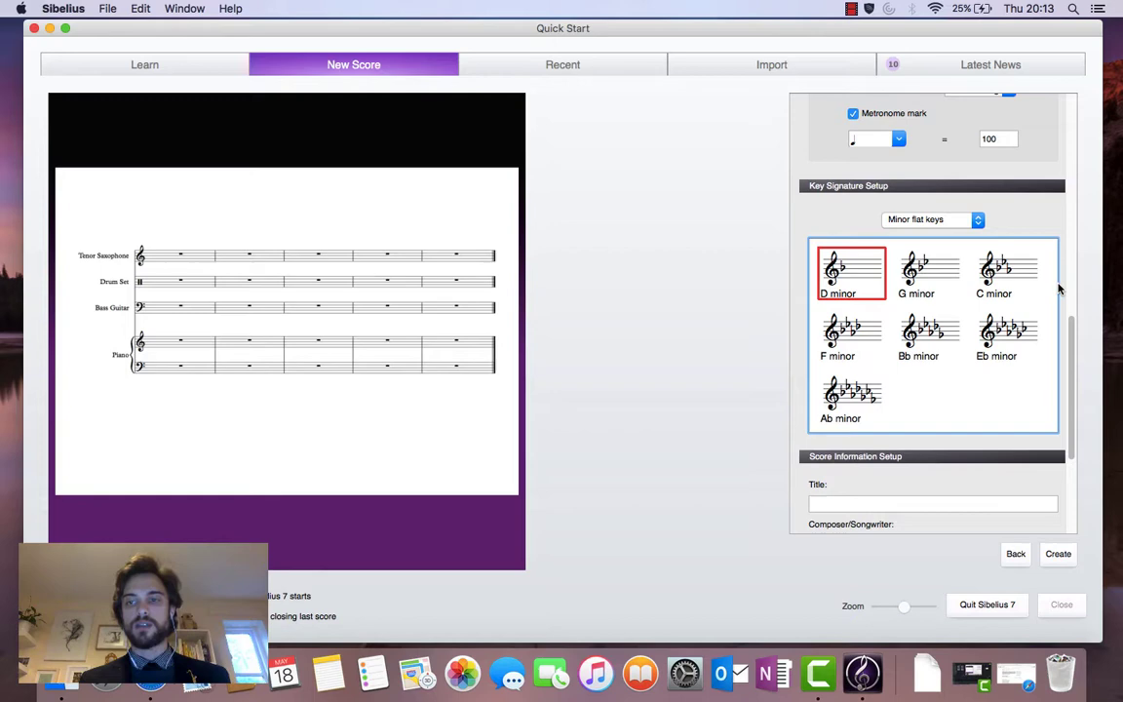
pyautogui.moveTo(1070, 322); pyautogui.dragTo(1077, 407)
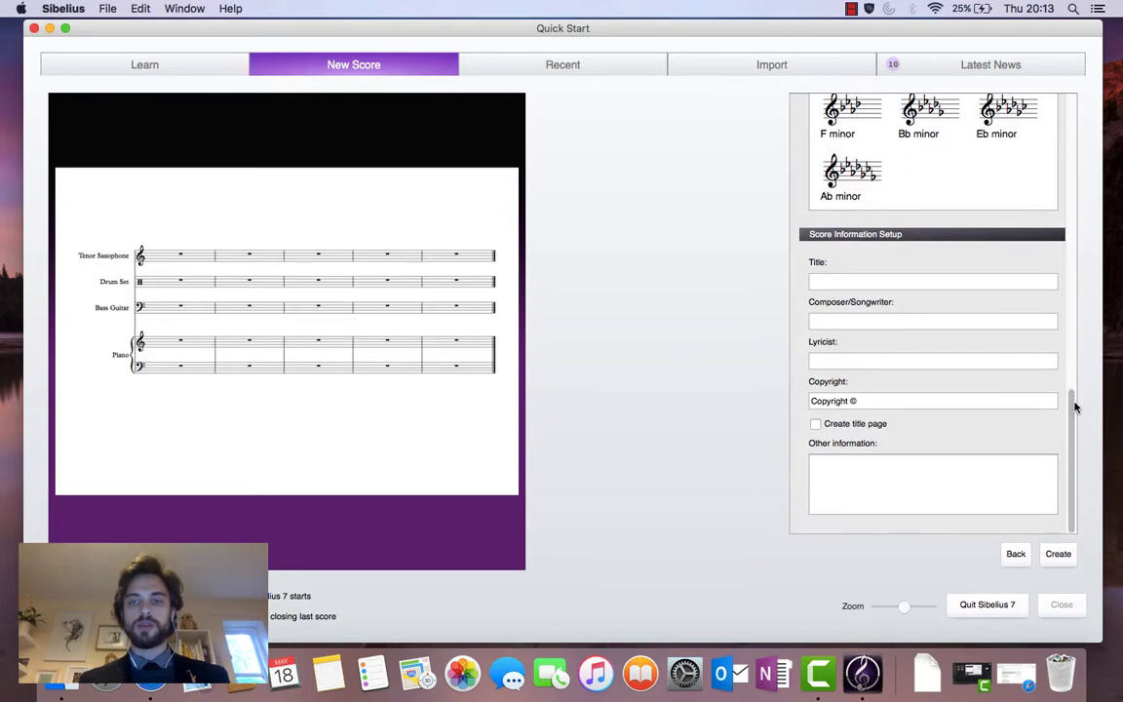
# In Score Information, enter the title 'Strange Apple Sauce' and the composer's name as Composer/Songwriter
pyautogui.click(915, 279)
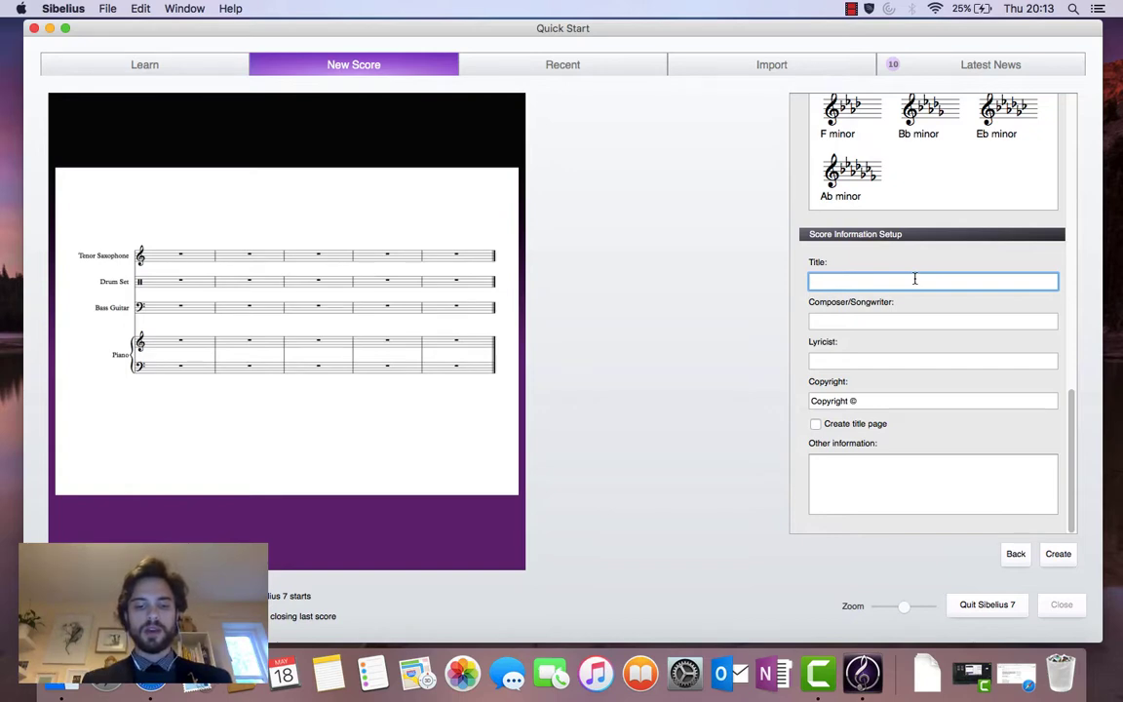
pyautogui.write('Strange A')
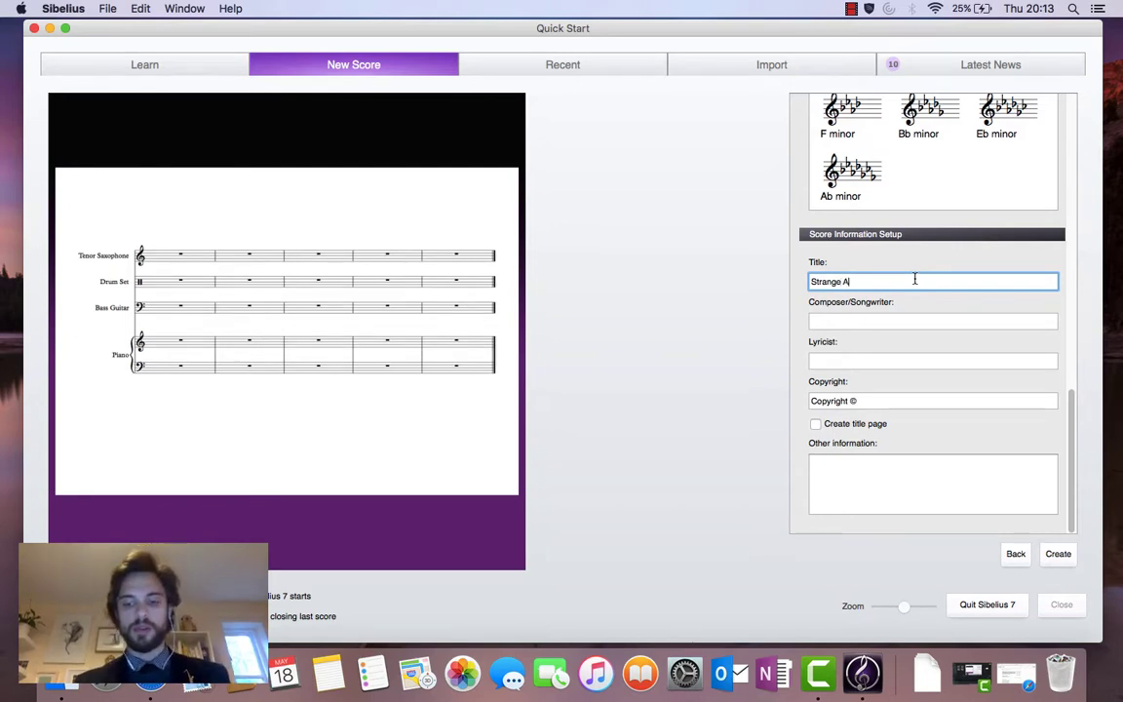
pyautogui.write('pple Sauce')
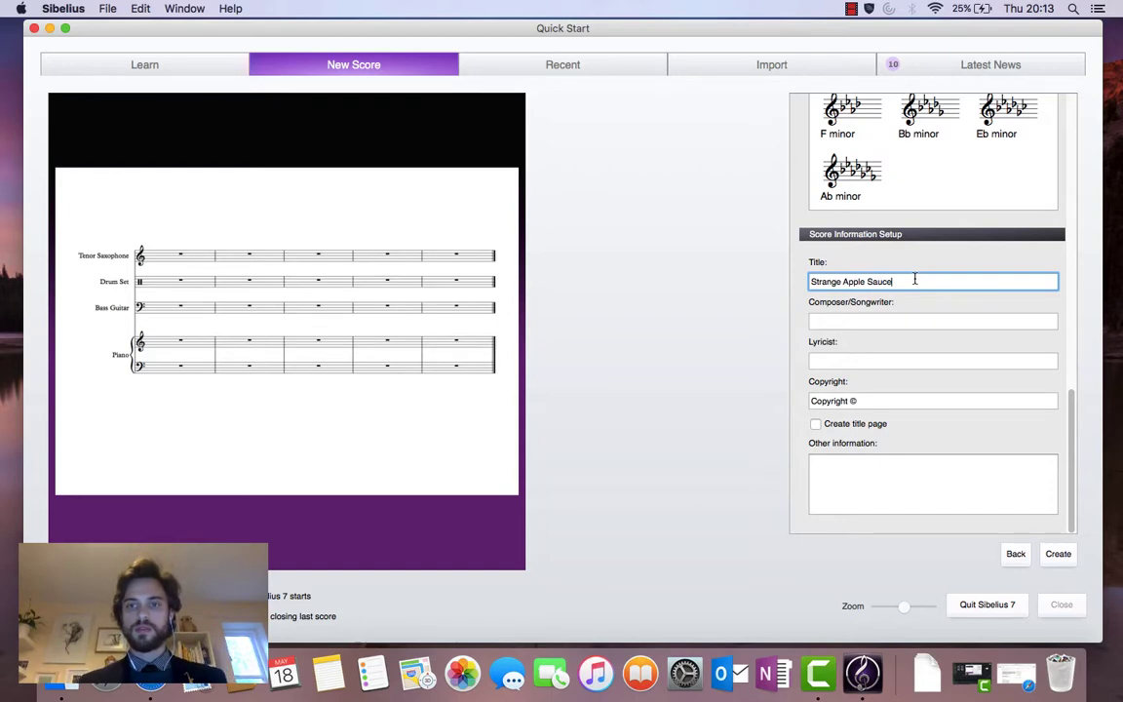
pyautogui.click(1073, 403)
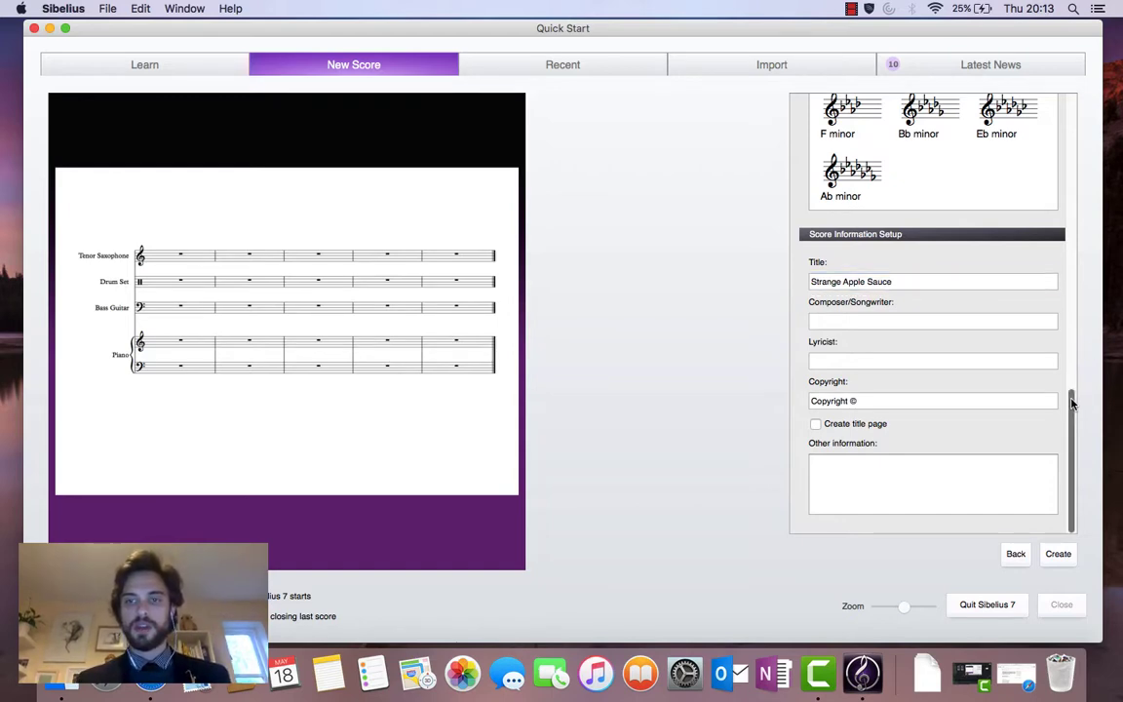
pyautogui.click(848, 320)
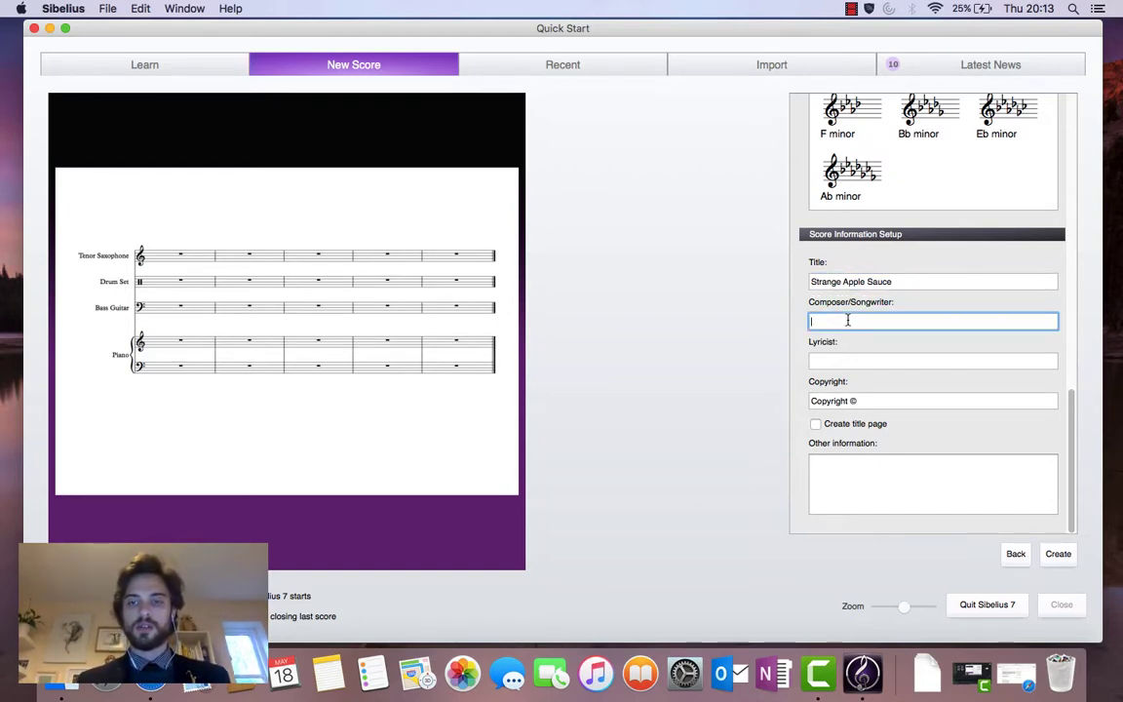
pyautogui.write('J')
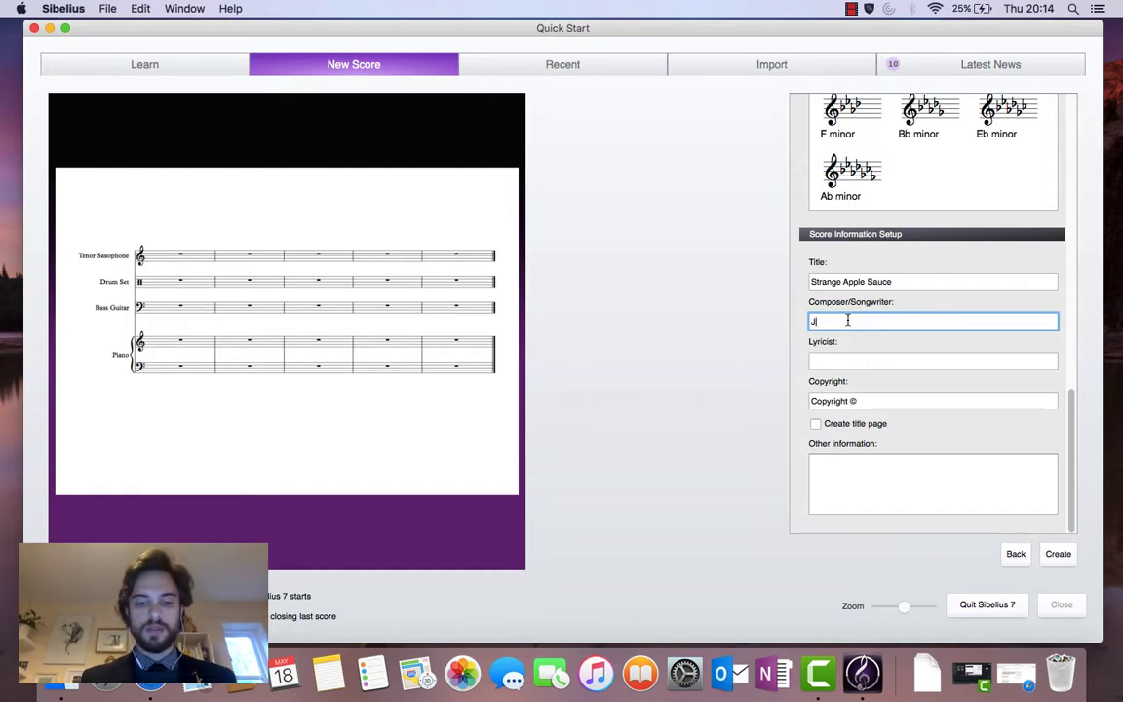
pyautogui.write('udgeM')
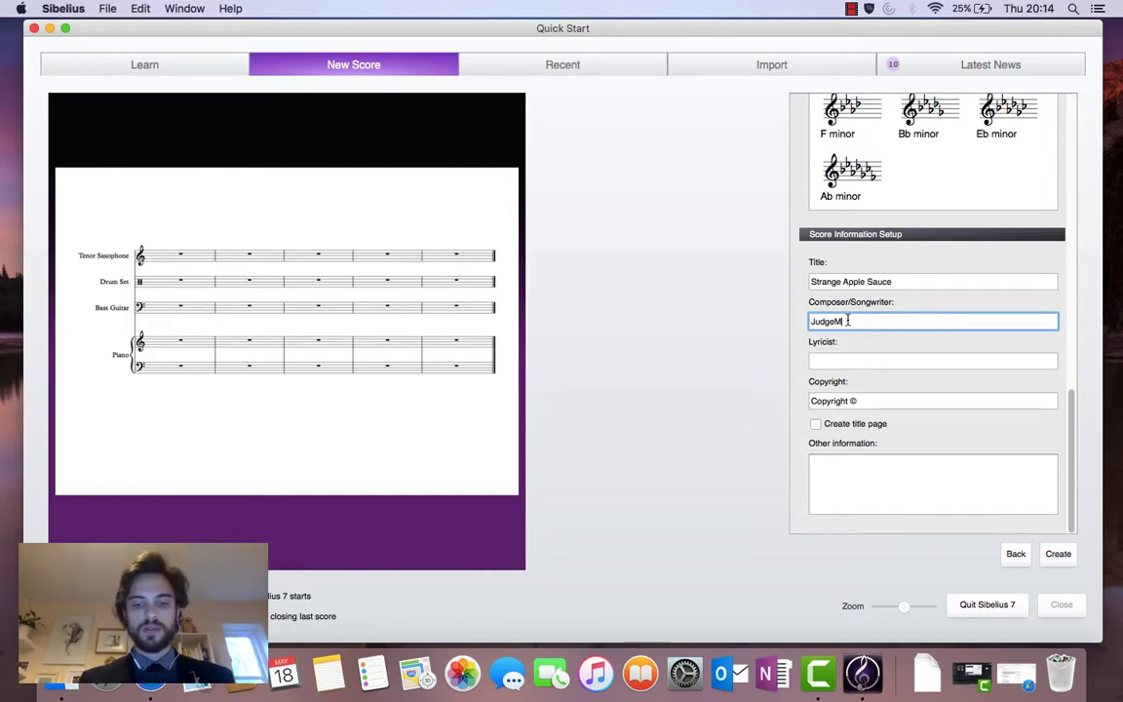
pyautogui.write('usic')
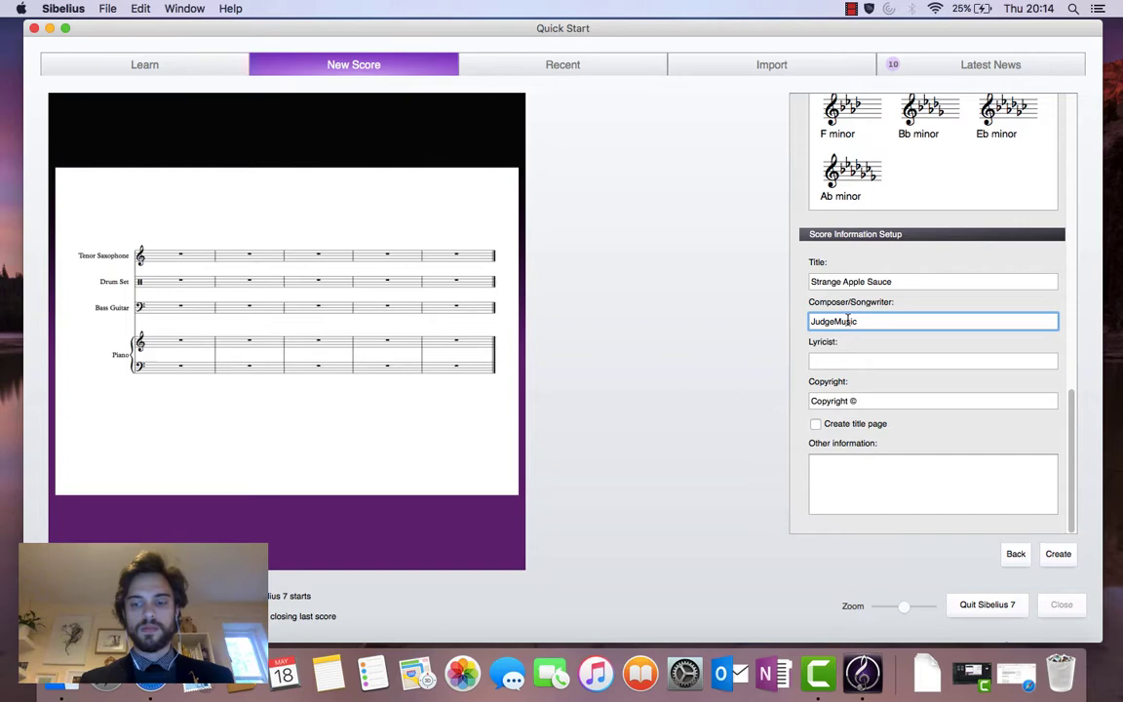
pyautogui.write('Educational')
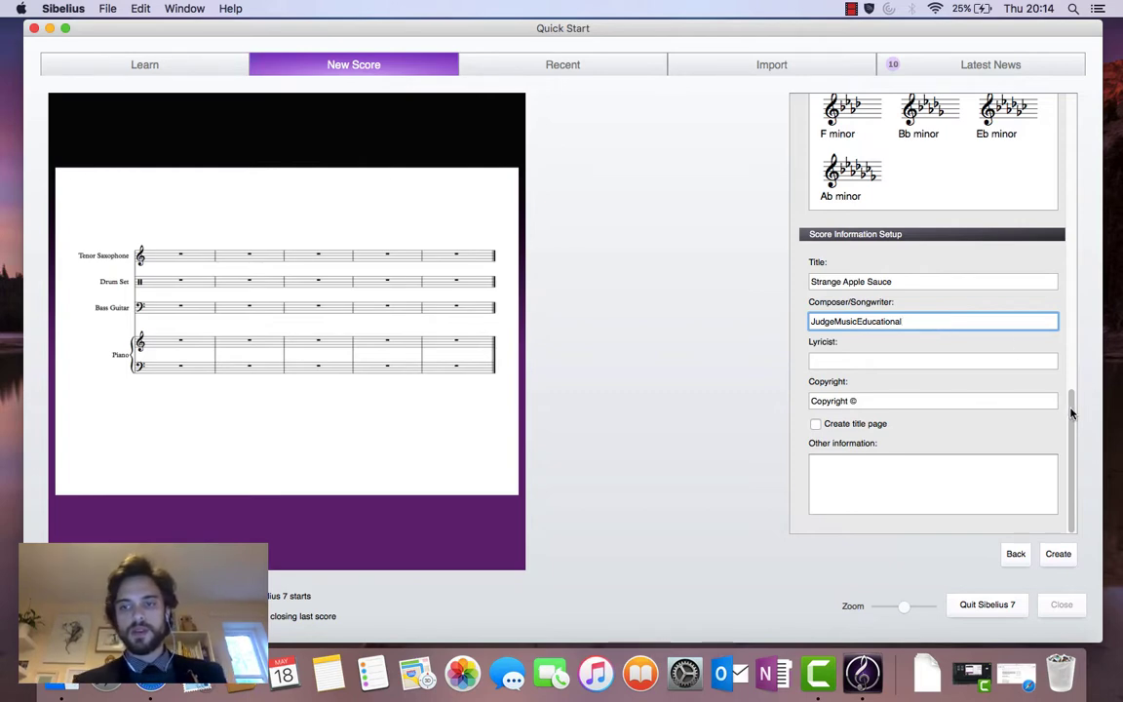
pyautogui.moveTo(1071, 413); pyautogui.dragTo(1061, 96)
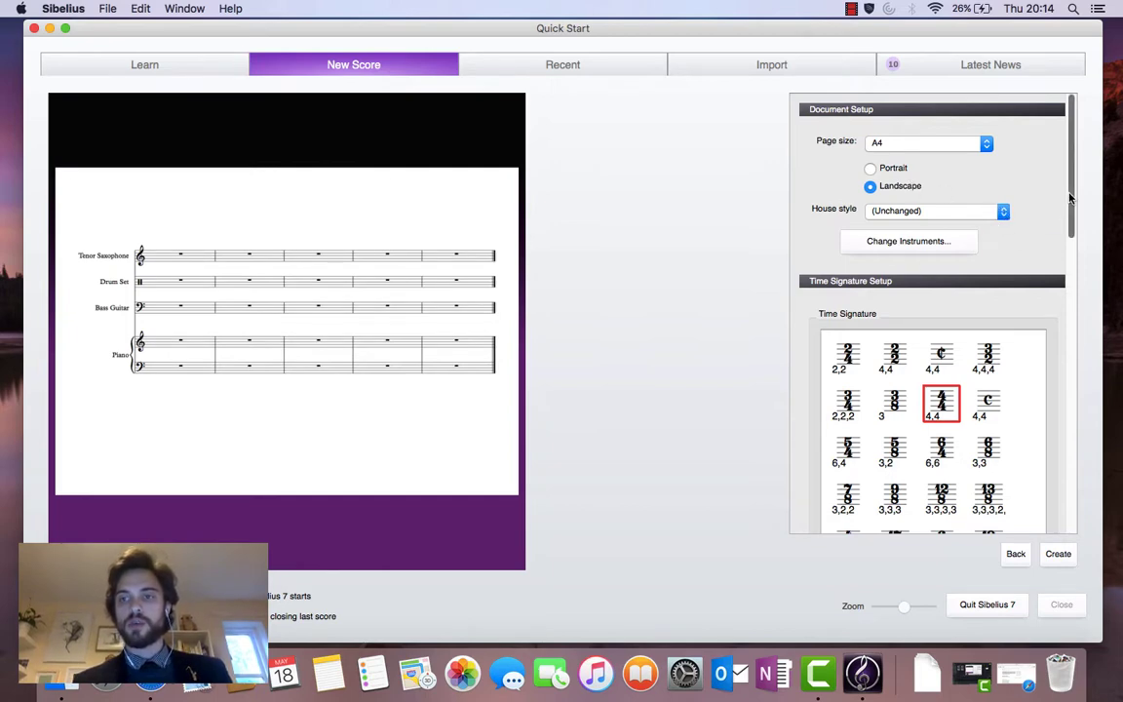
pyautogui.scroll(-3, 1071, 234)
pyautogui.scroll(-8, 1077, 268)
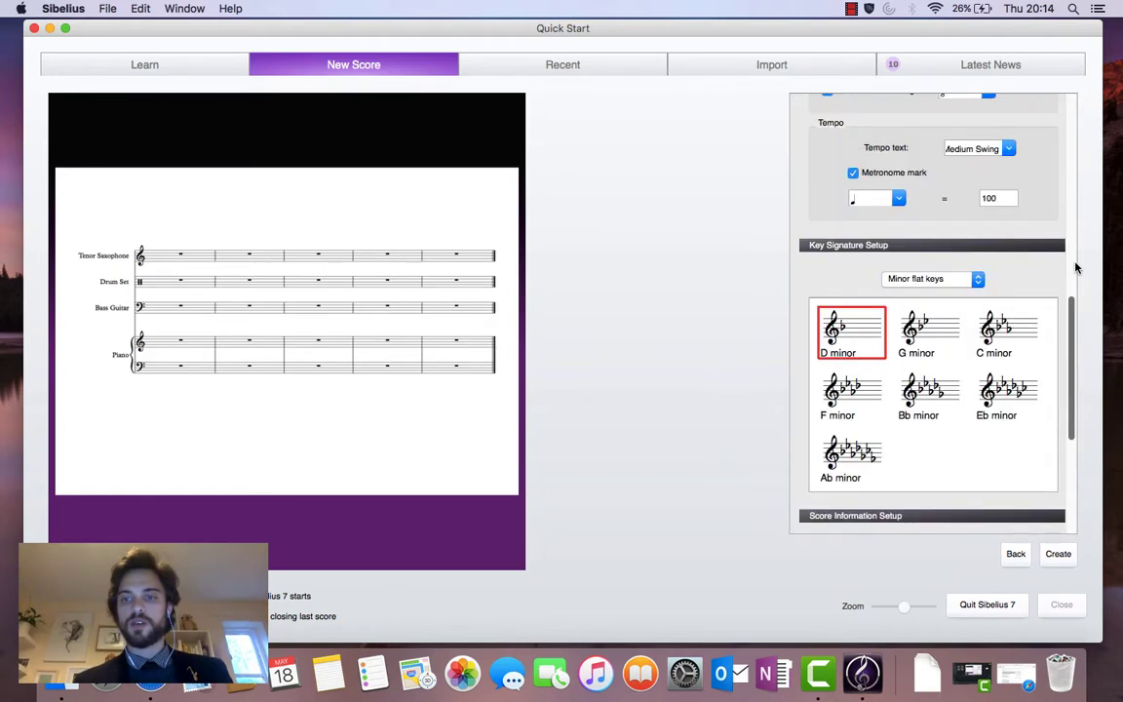
pyautogui.scroll(5, 1076, 268)
pyautogui.scroll(-6, 1073, 292)
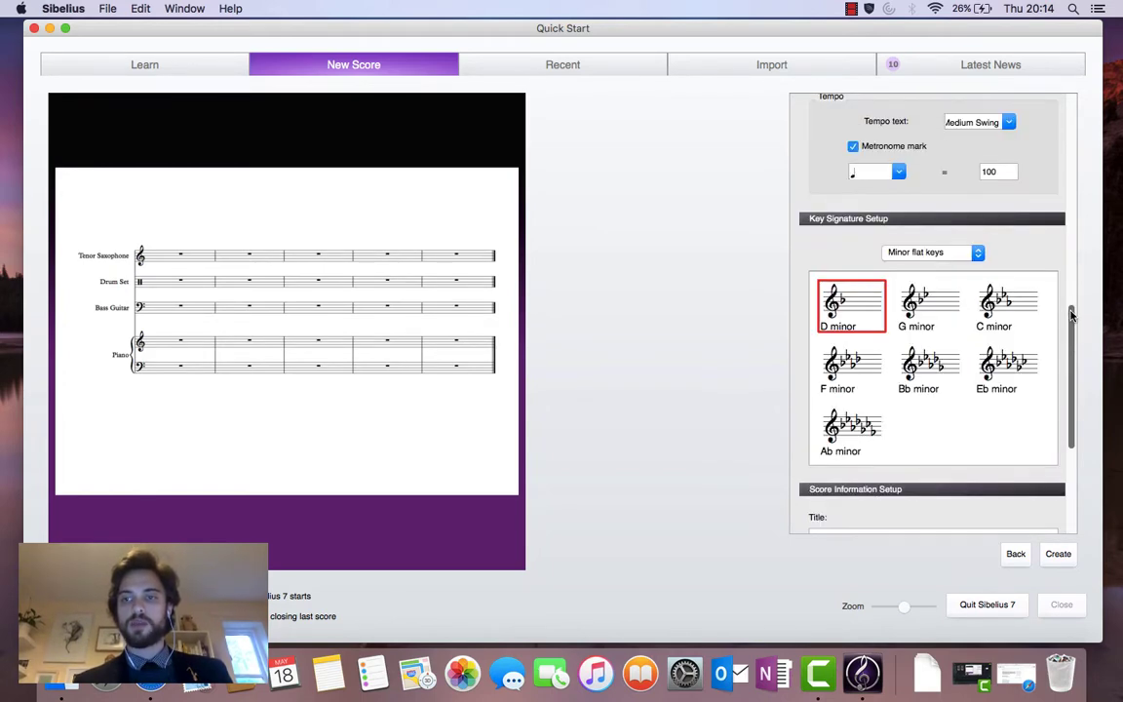
pyautogui.moveTo(1071, 314)
pyautogui.mouseDown()
pyautogui.moveTo(1073, 189)
pyautogui.moveTo(1073, 269)
pyautogui.mouseUp()
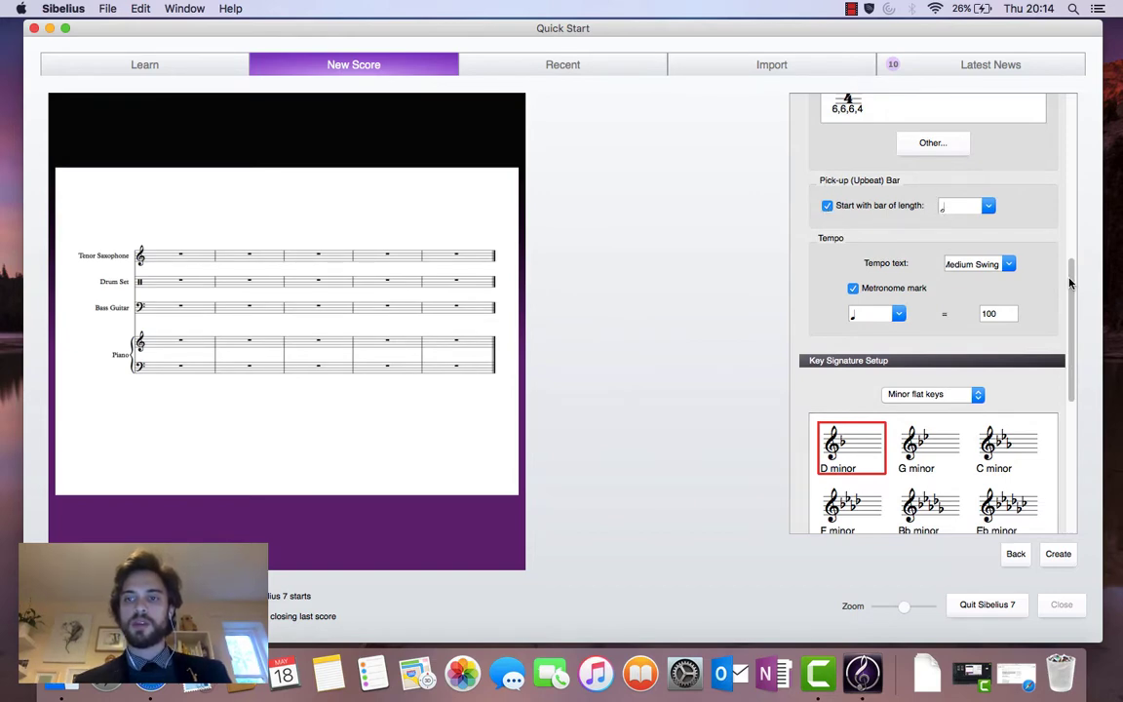
pyautogui.moveTo(1071, 283); pyautogui.dragTo(1071, 296)
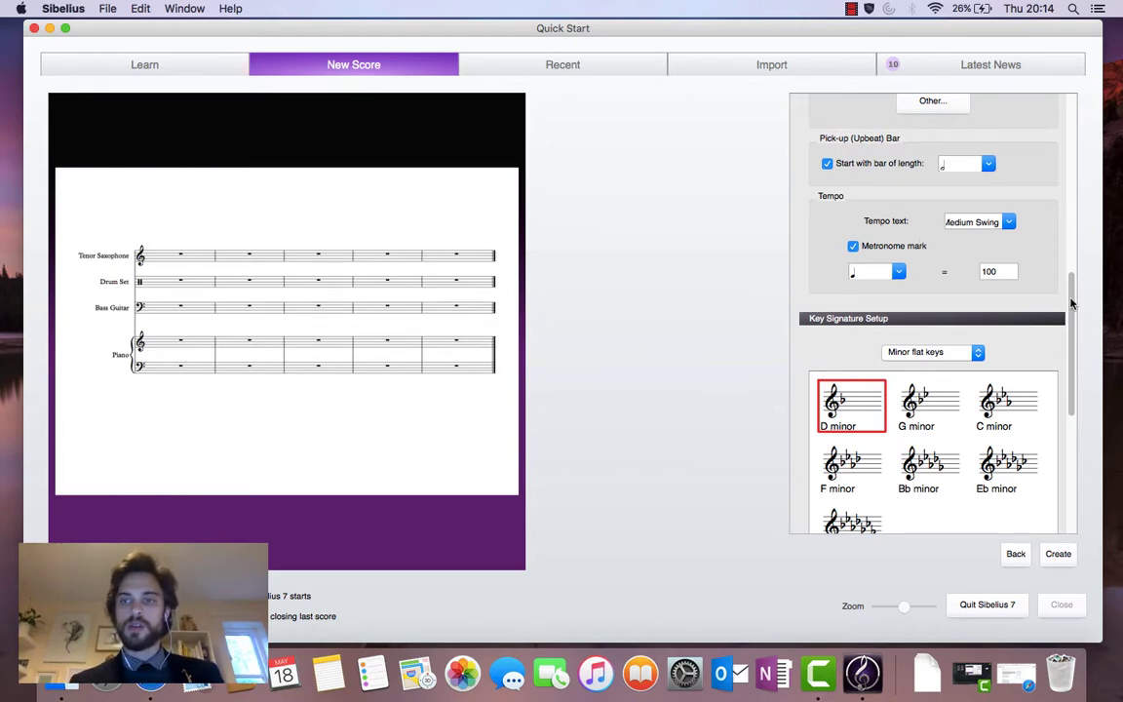
pyautogui.moveTo(1072, 304); pyautogui.dragTo(1072, 319)
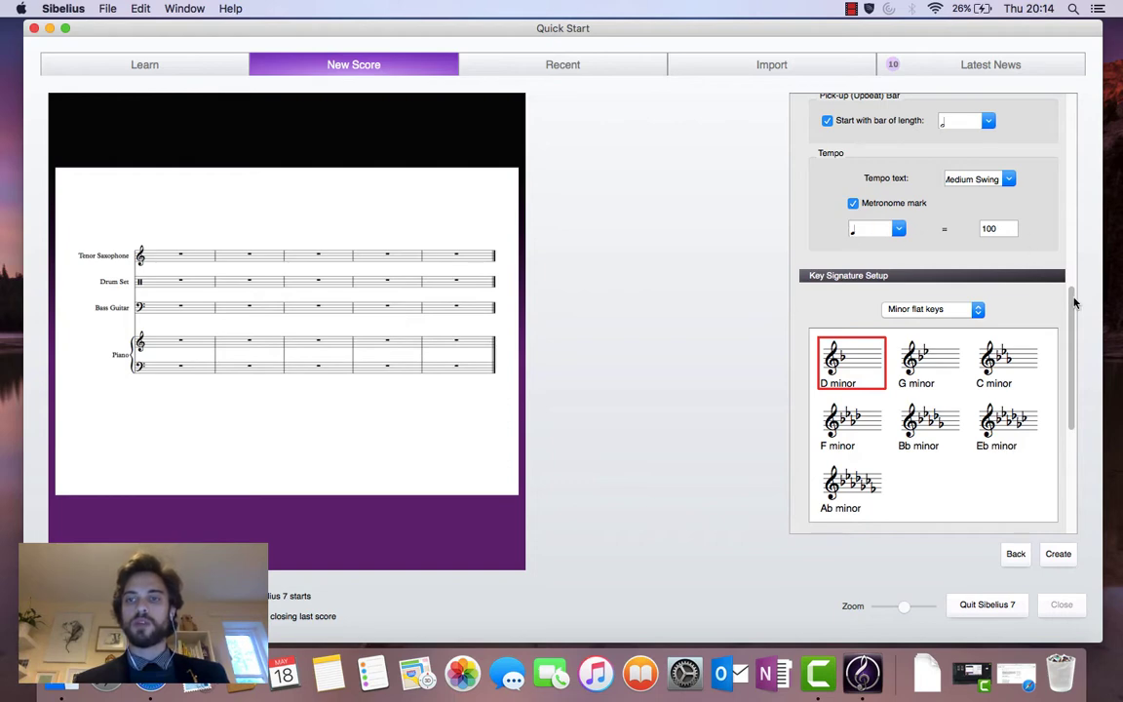
pyautogui.scroll(-5, 1074, 304)
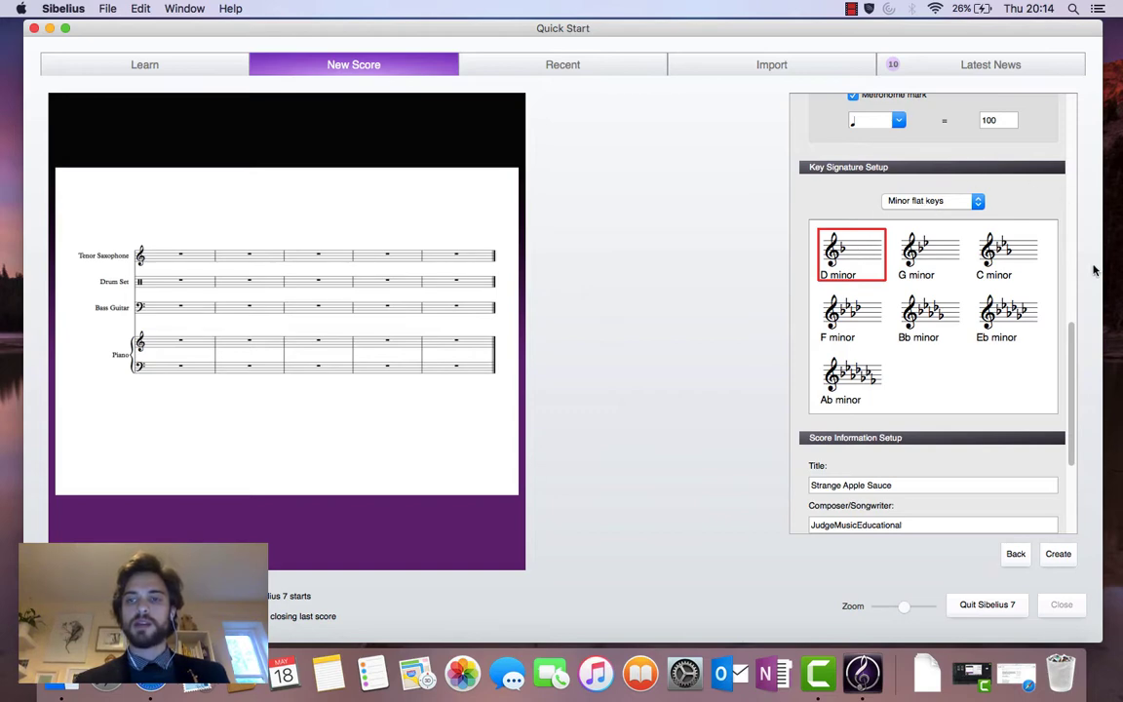
pyautogui.moveTo(1070, 335); pyautogui.dragTo(1080, 388)
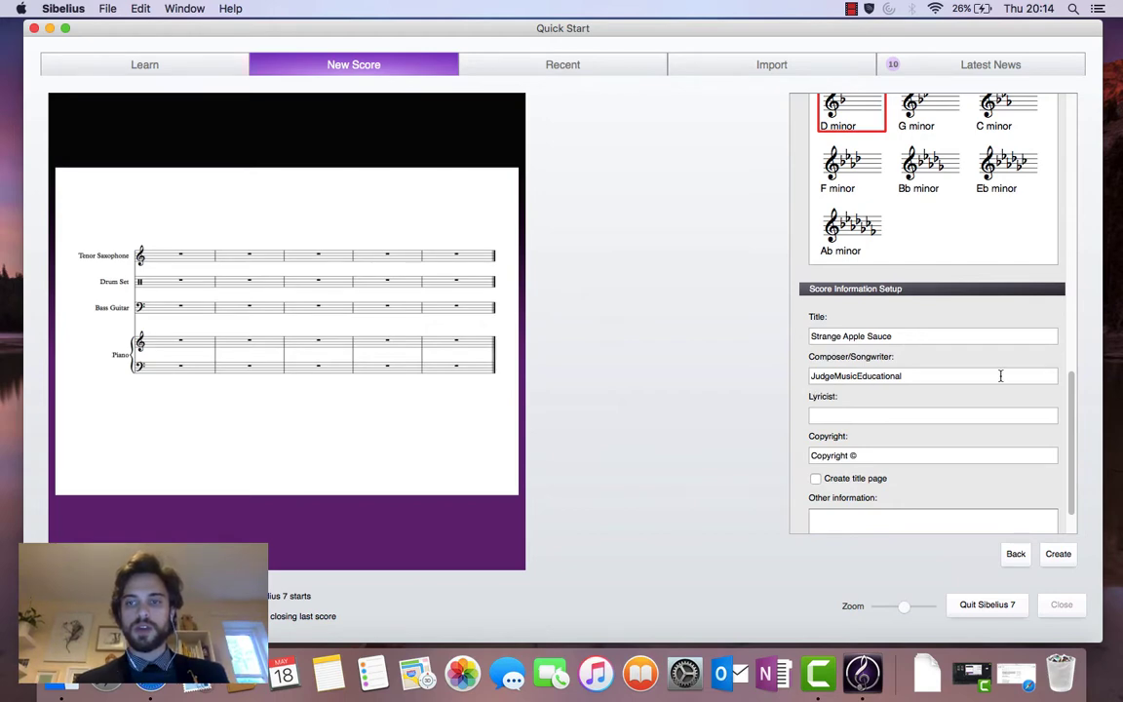
pyautogui.scroll(-3, 1079, 410)
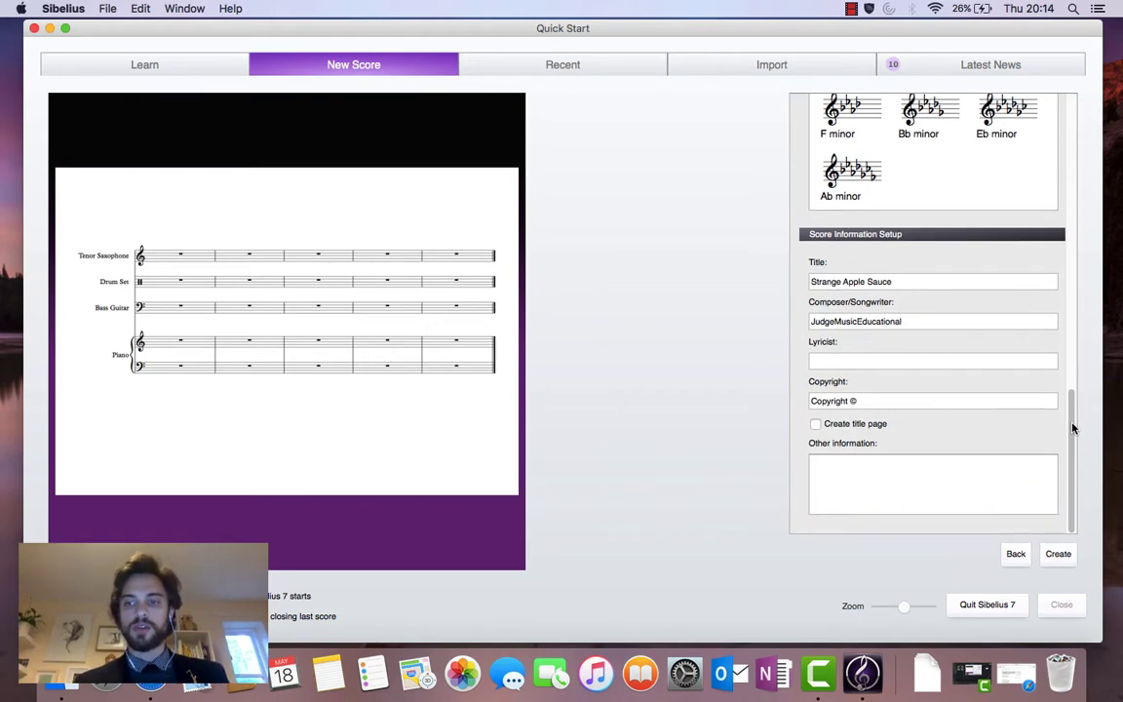
# Create the score, maximize its window, and shift the page so its full width shows
pyautogui.click(1063, 557)
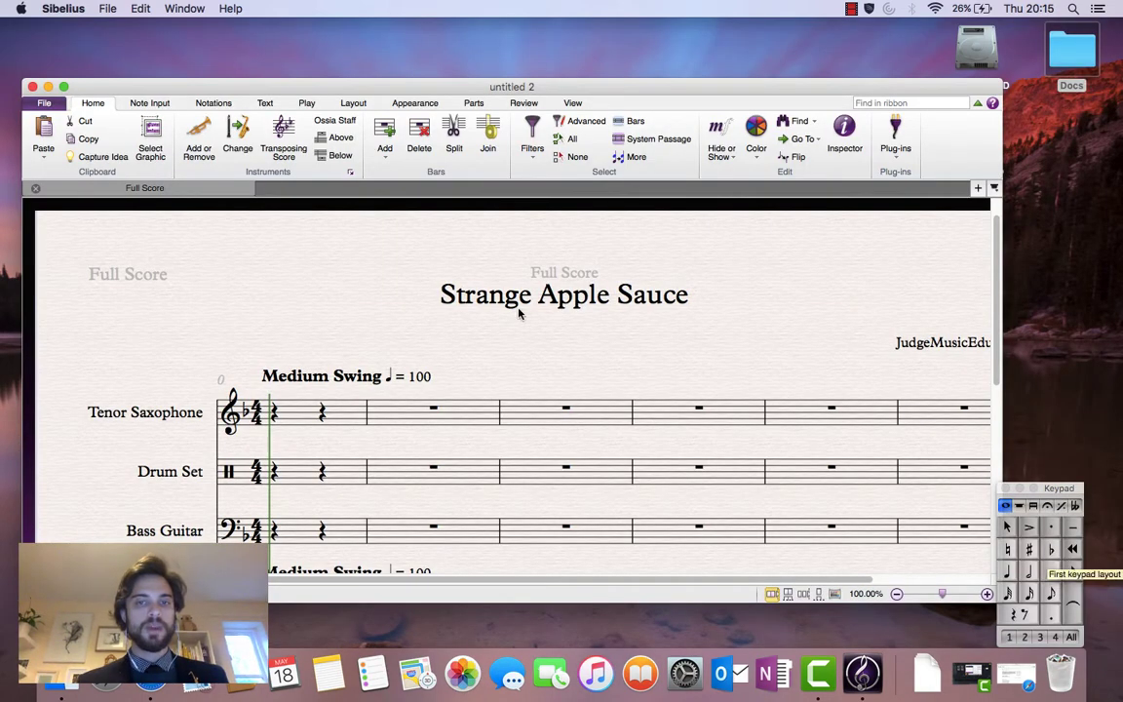
pyautogui.click(64, 87)
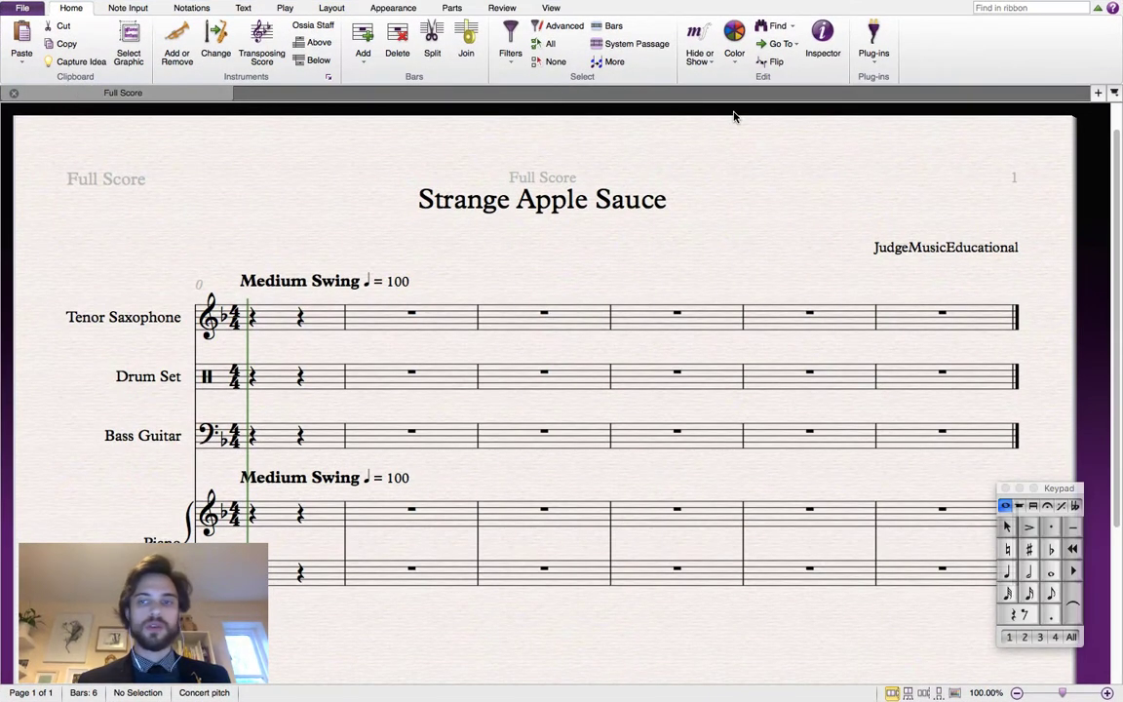
pyautogui.moveTo(592, 251); pyautogui.dragTo(612, 216)
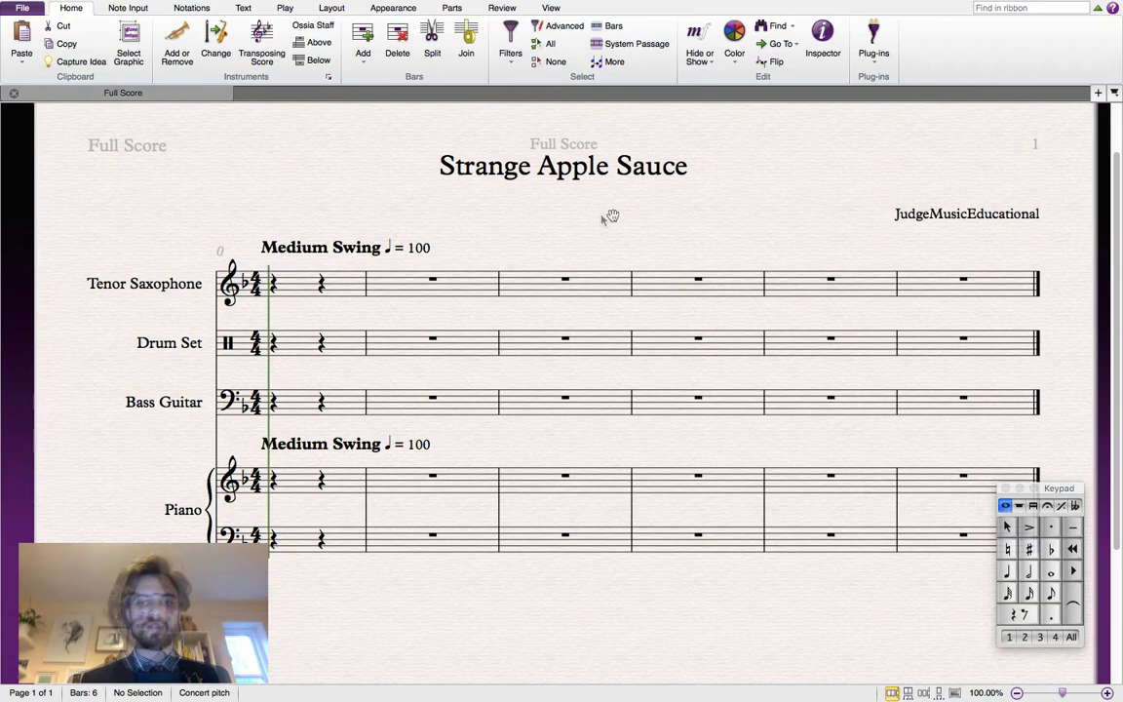